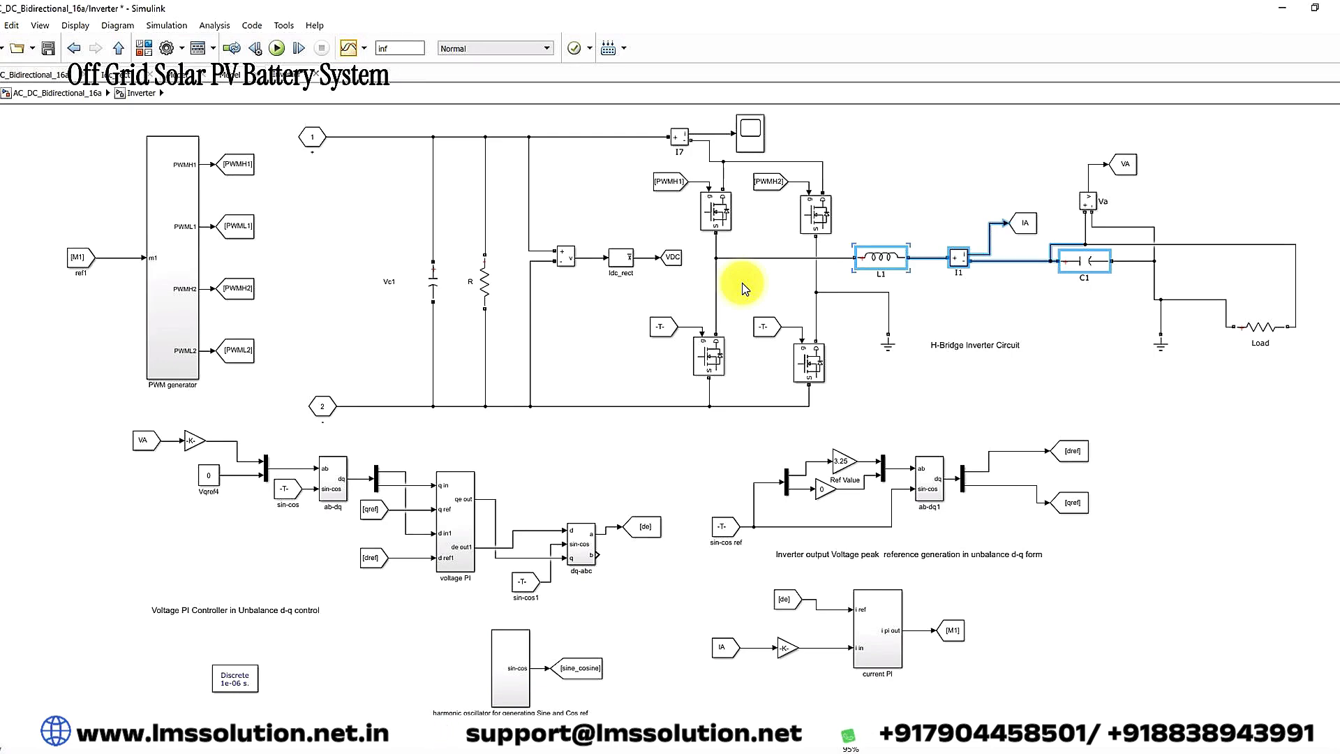
Step: Highlight the voltage PI, current PI and reference-generation block groups, then open the voltage PI subsystem
left_click_drag(109, 434, 621, 601)
left_click_drag(698, 582, 965, 679)
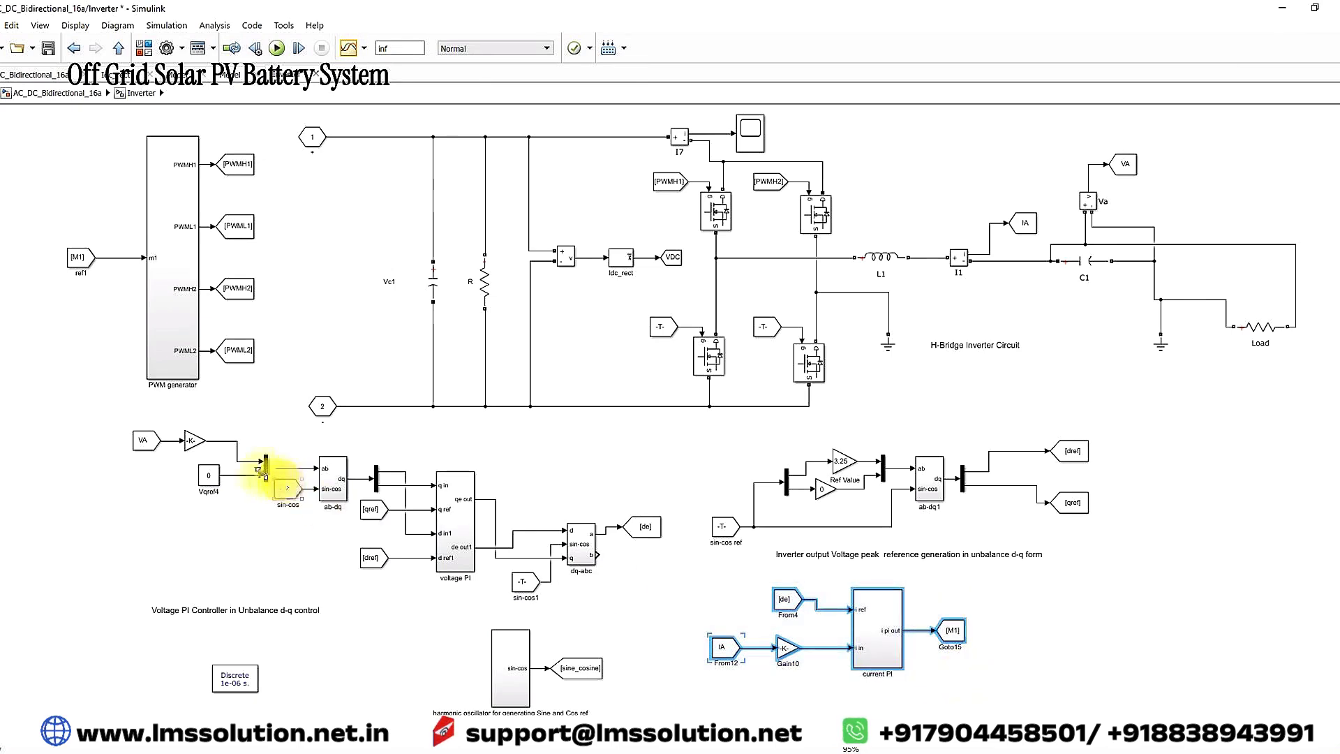
left_click(148, 453)
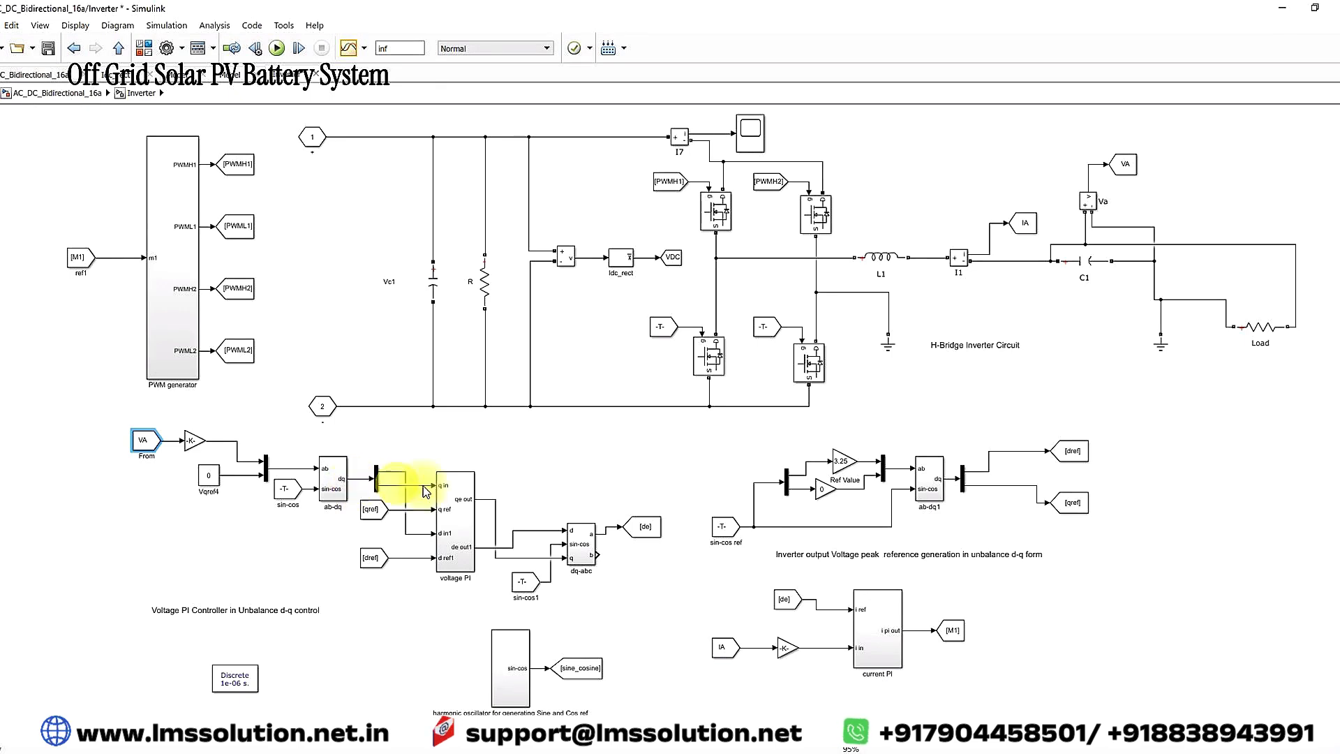
left_click_drag(706, 443, 1090, 541)
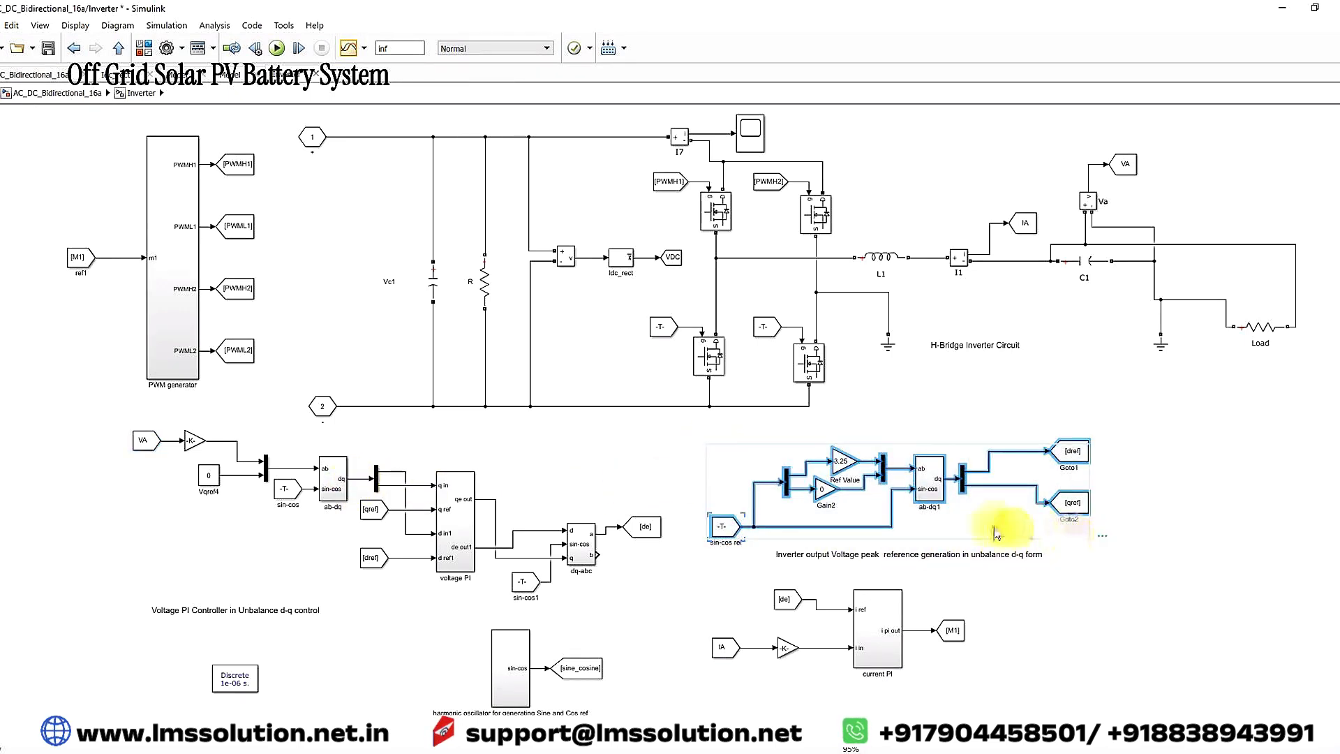
left_click_drag(709, 436, 1089, 524)
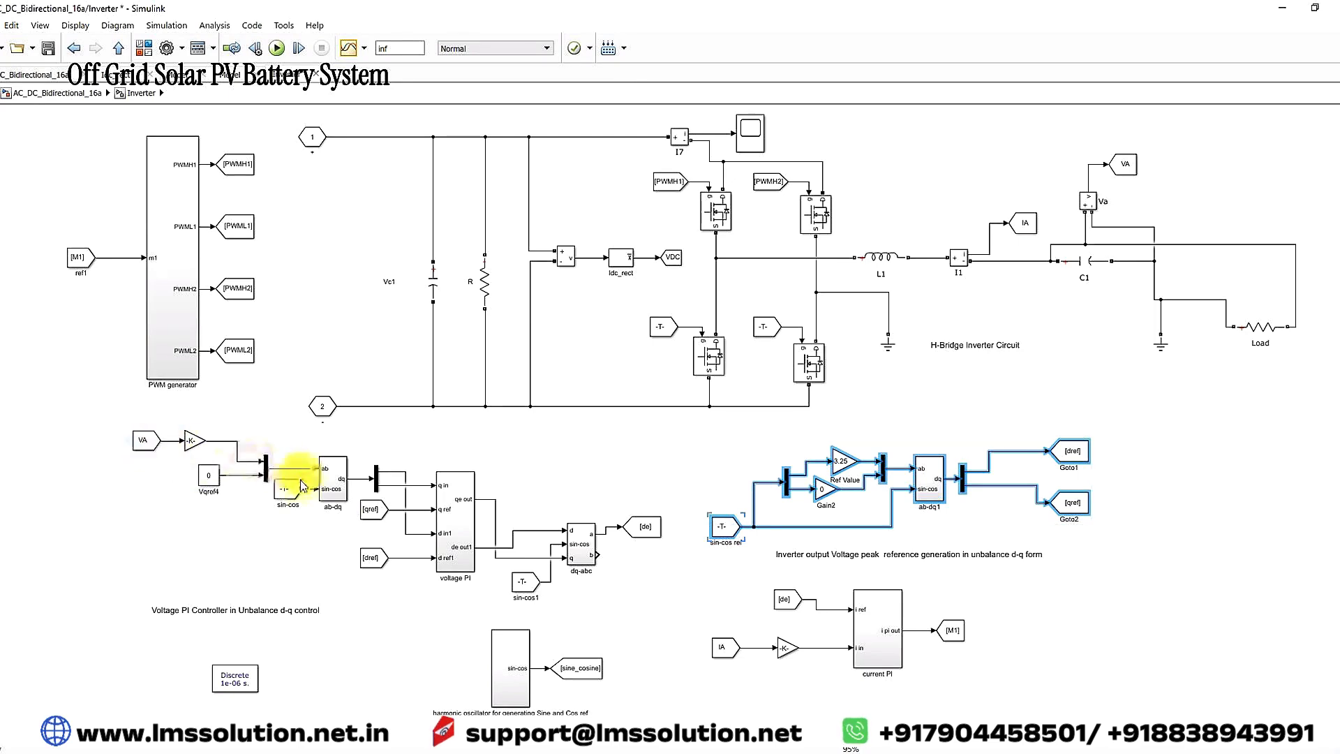
double_click(450, 561)
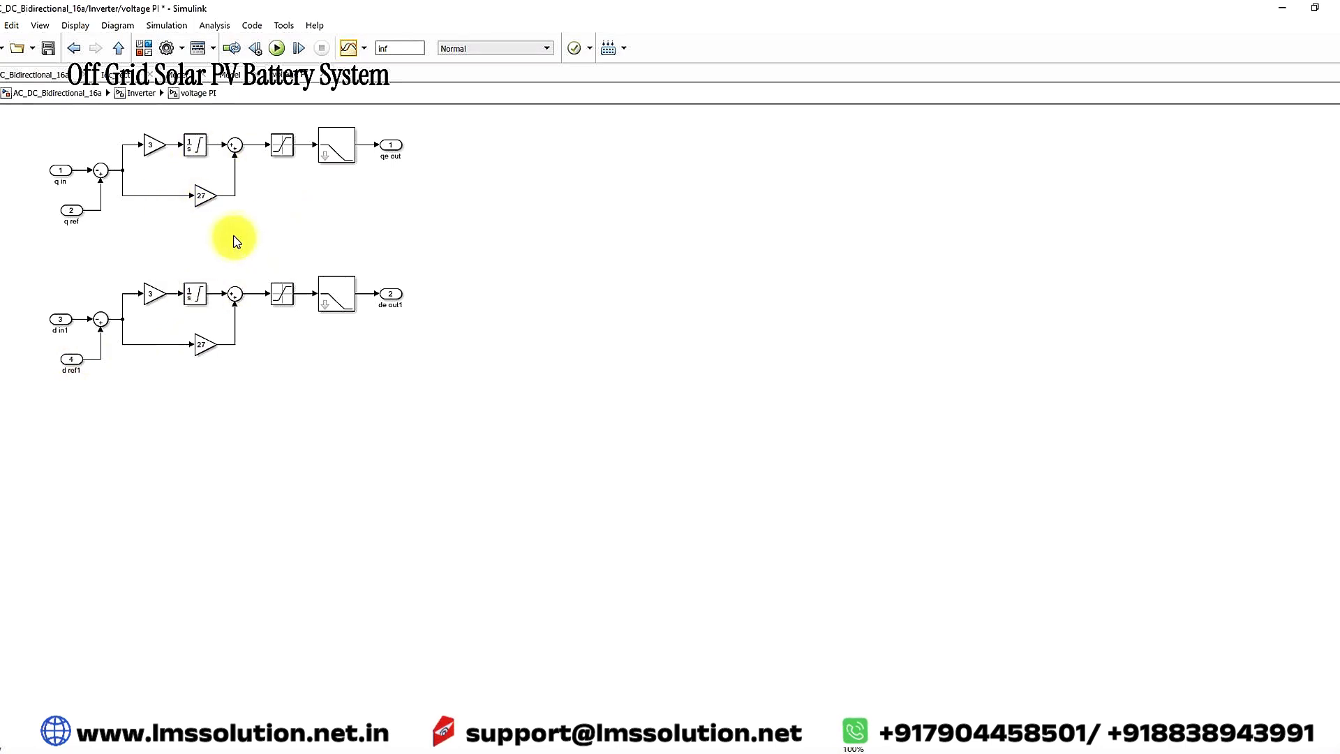
Step: Return to the Inverter diagram and comment out the [de] signal tag block
left_click(119, 47)
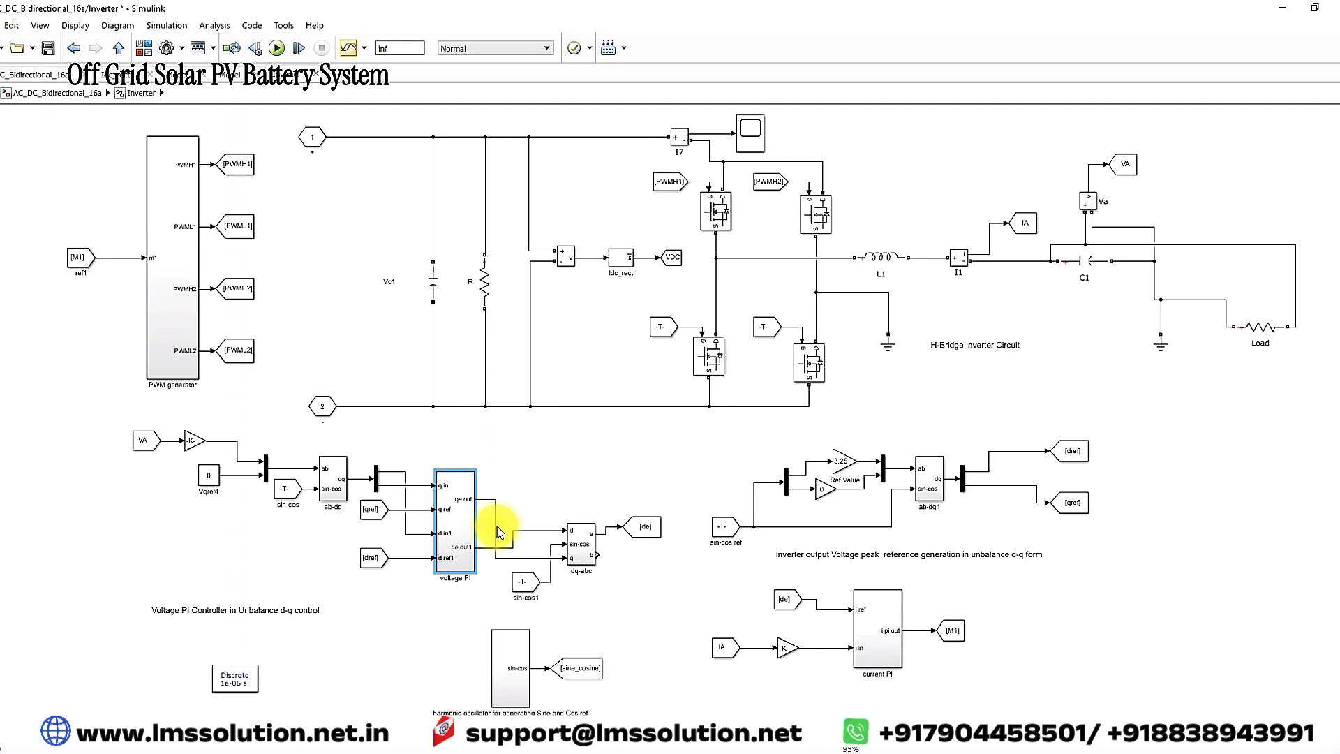
left_click(594, 551)
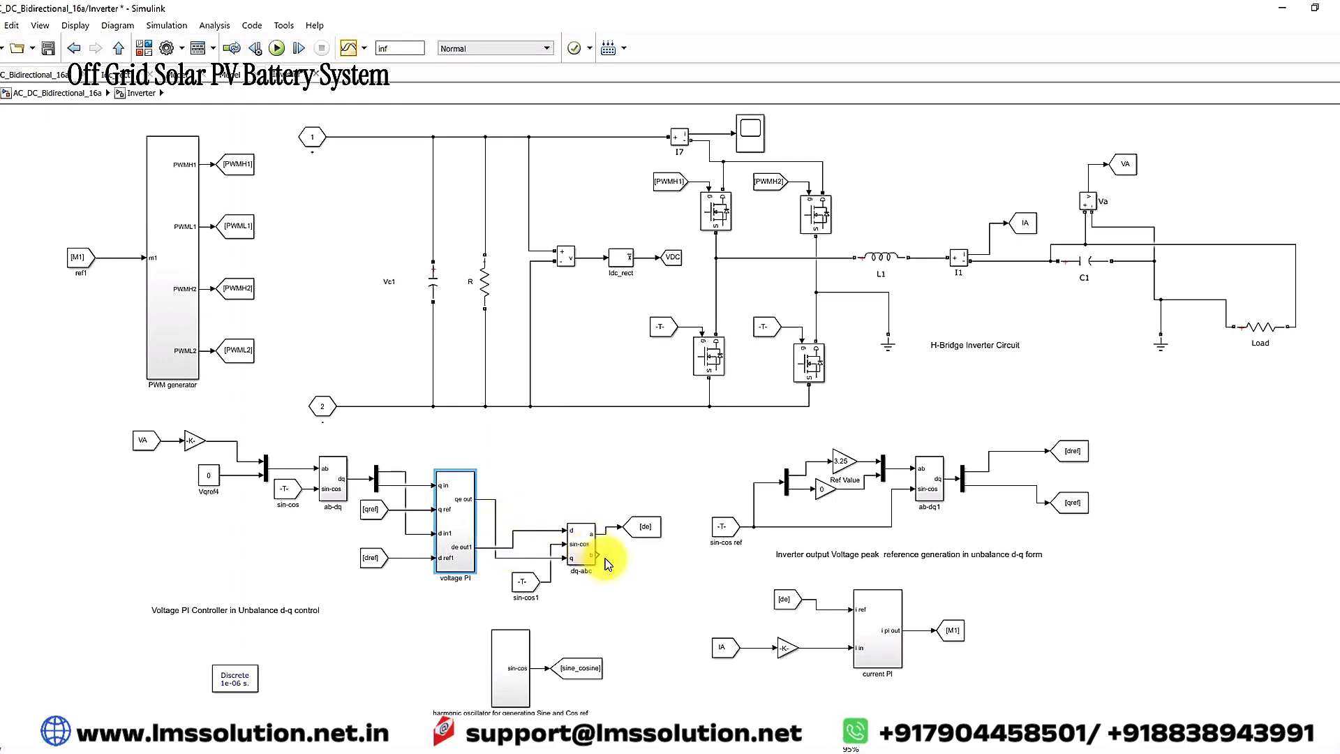
left_click(640, 539)
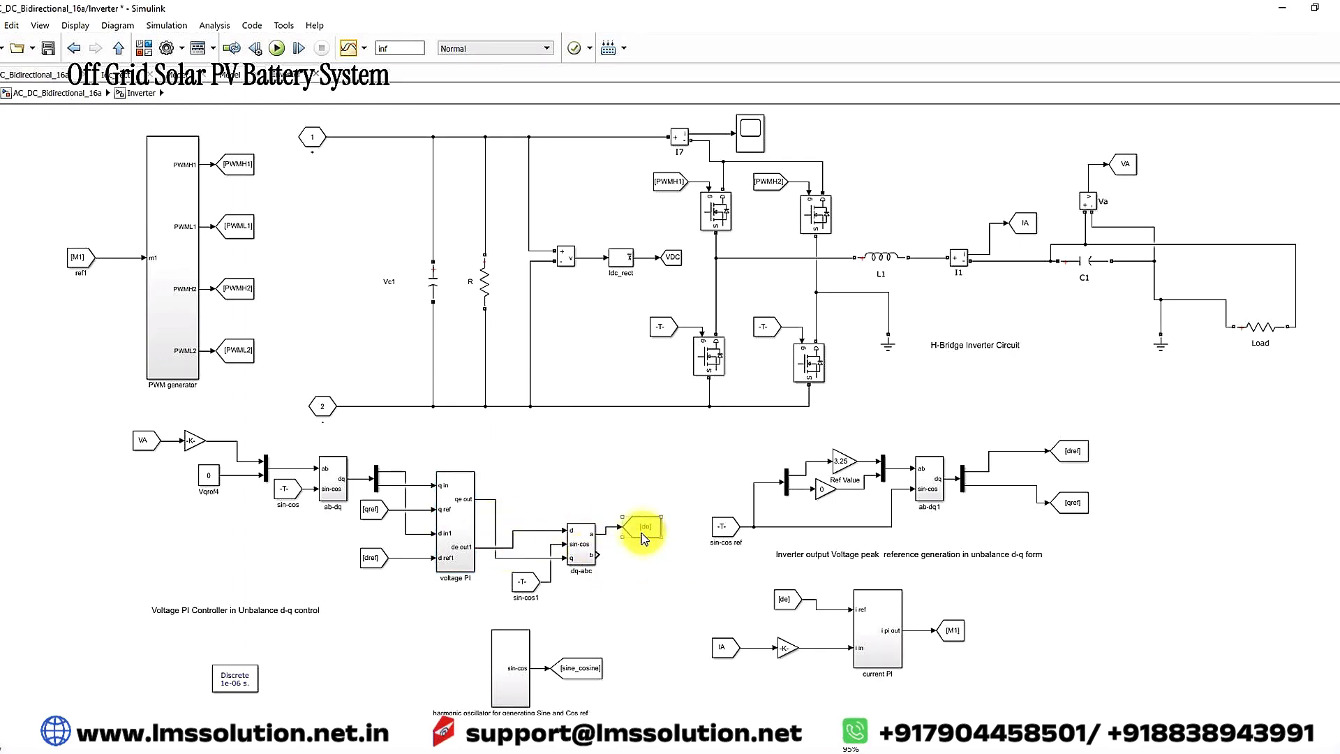
key("ctrl+shift+x")
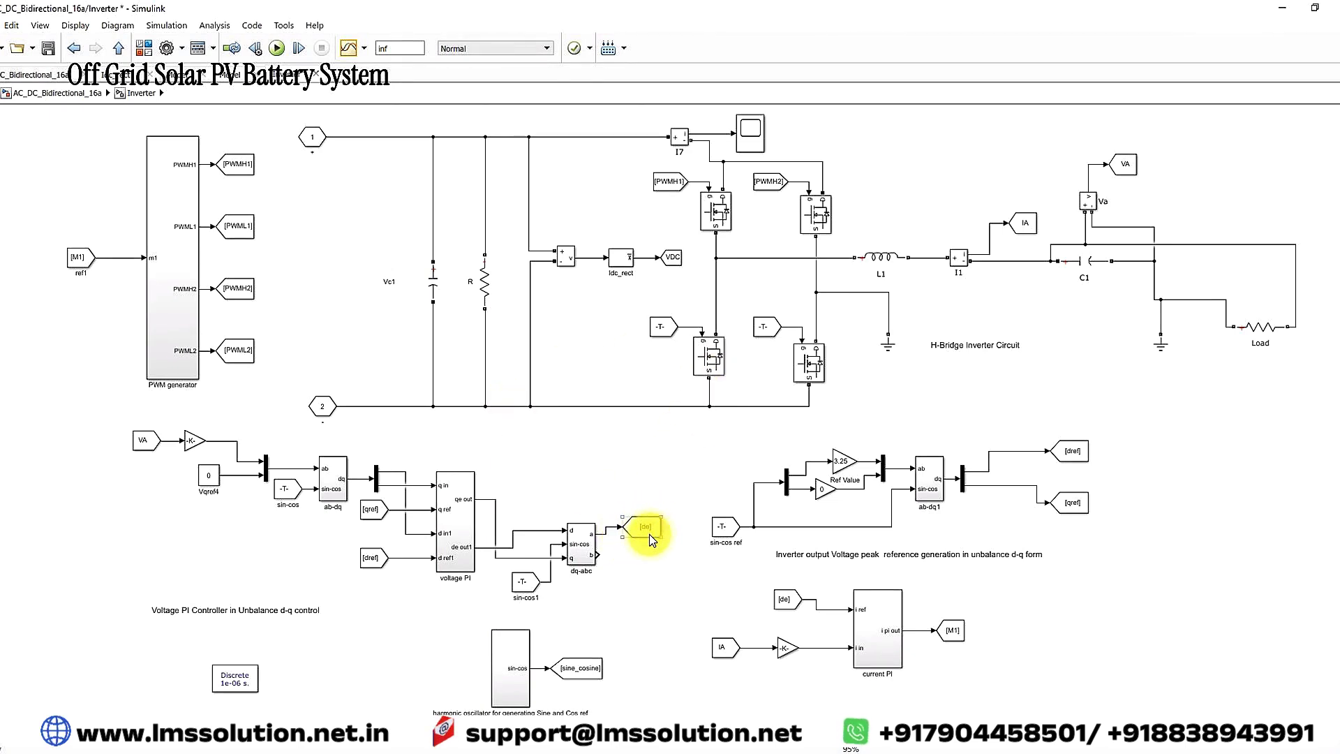
left_click(728, 656)
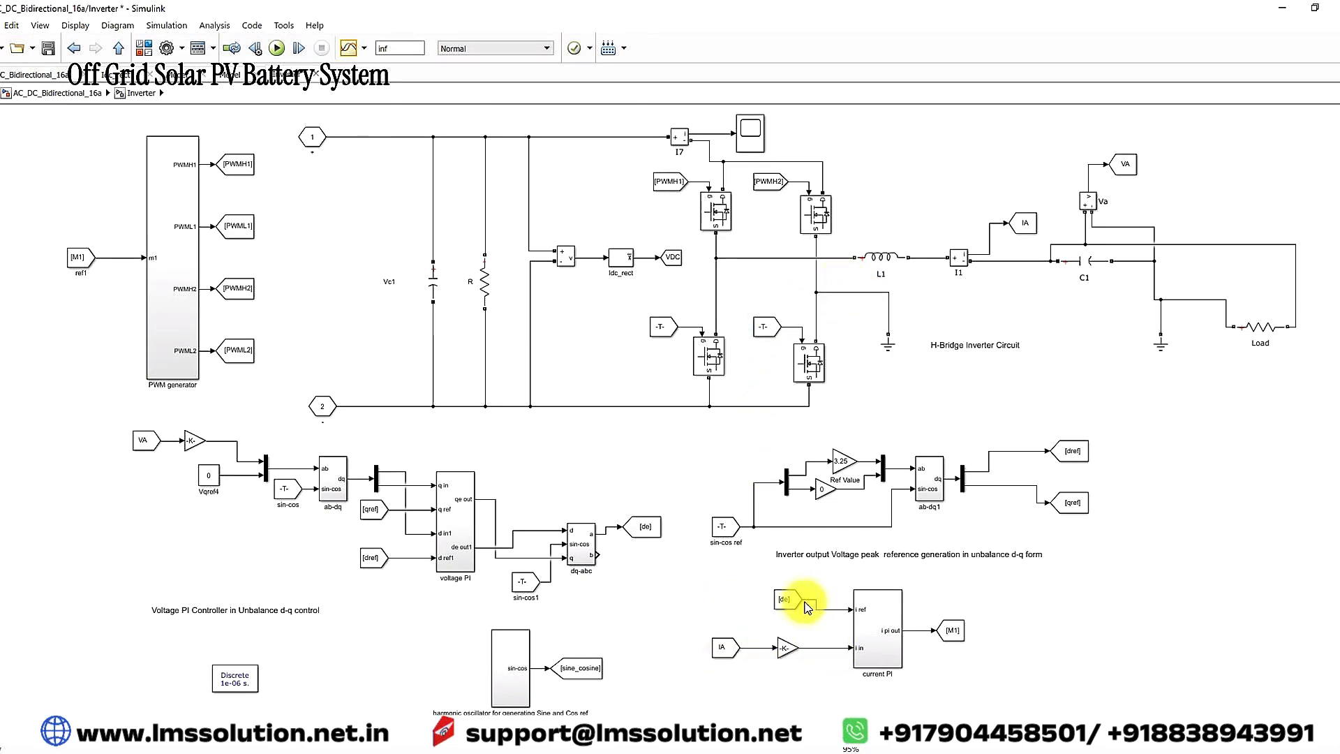
Step: Look inside the current PI subsystem, then open the PWM generator subsystem
left_click(877, 635)
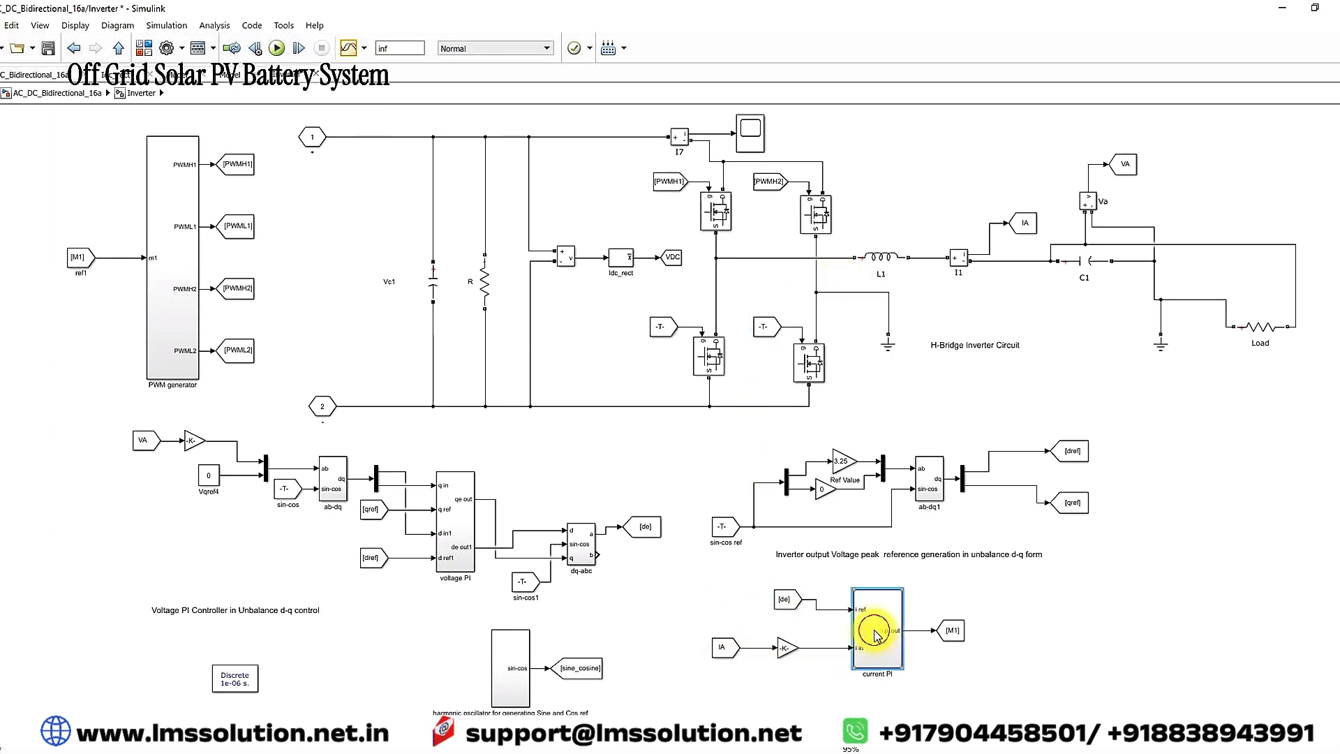
double_click(877, 635)
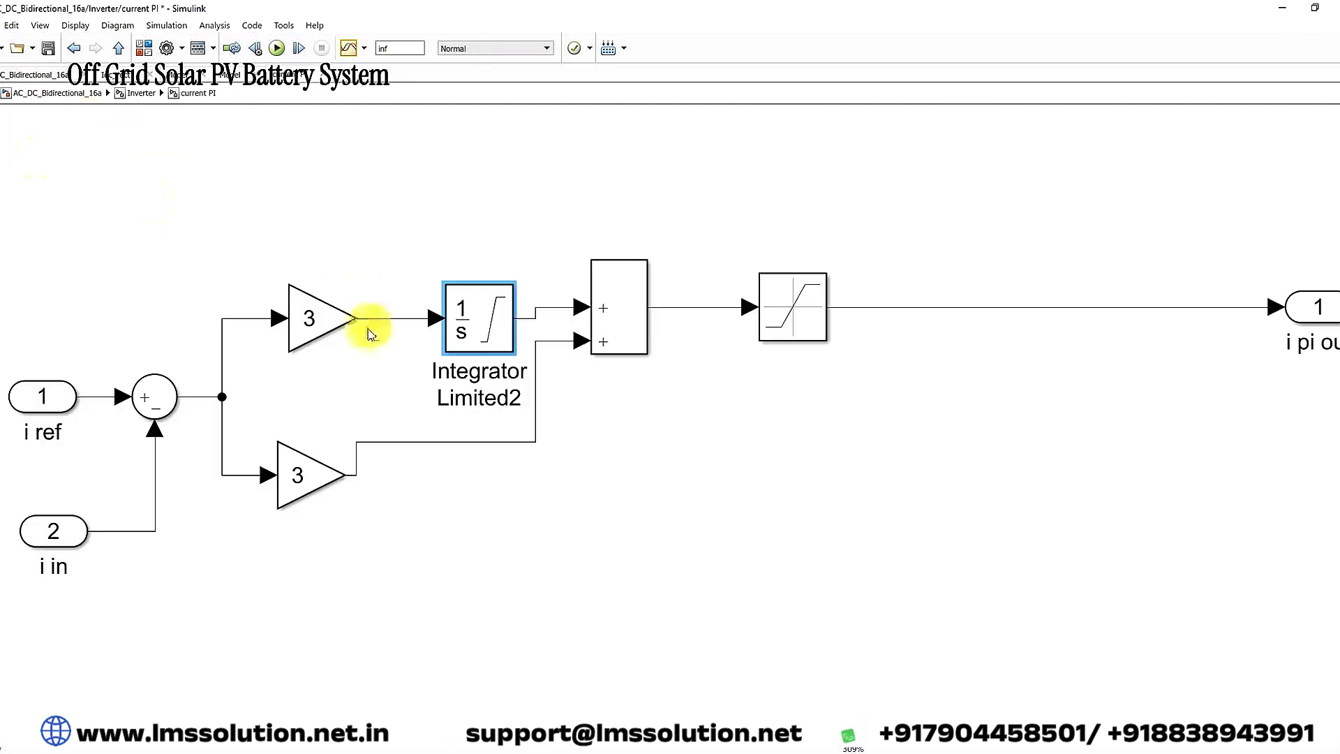
left_click(117, 46)
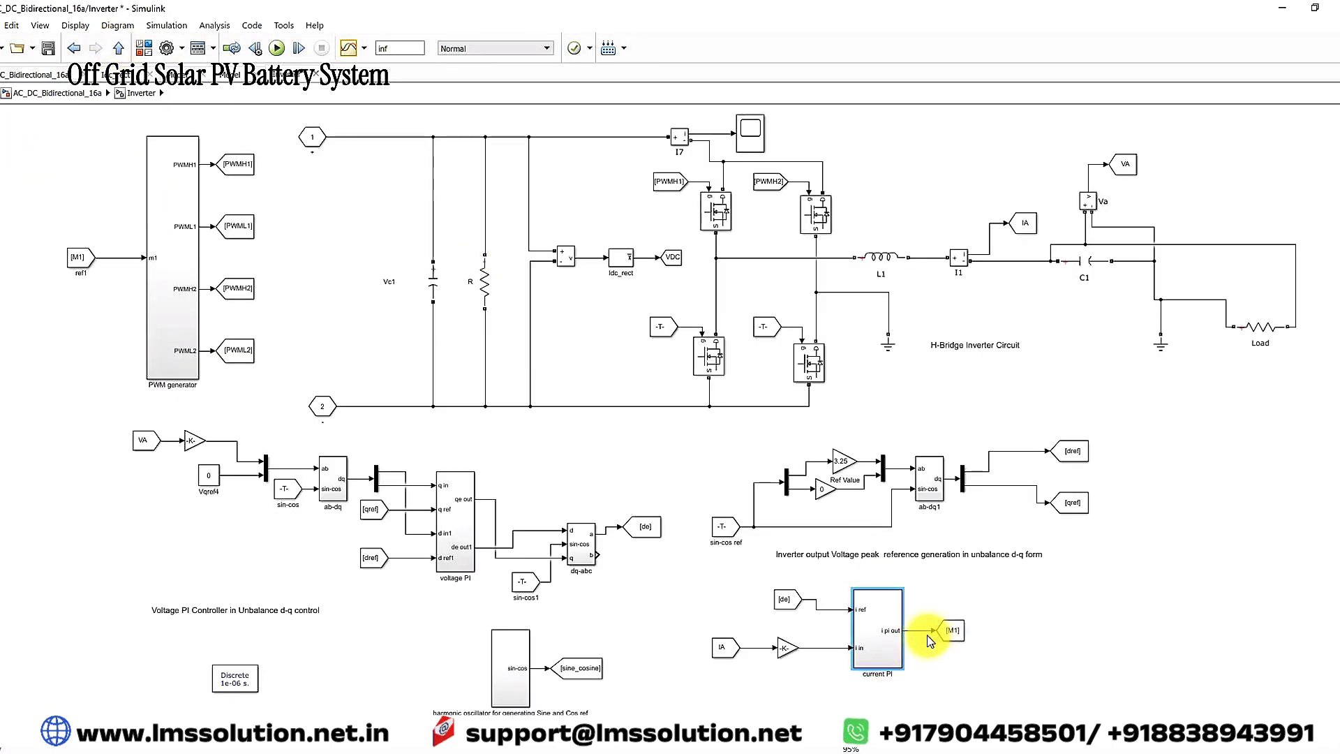
left_click(955, 635)
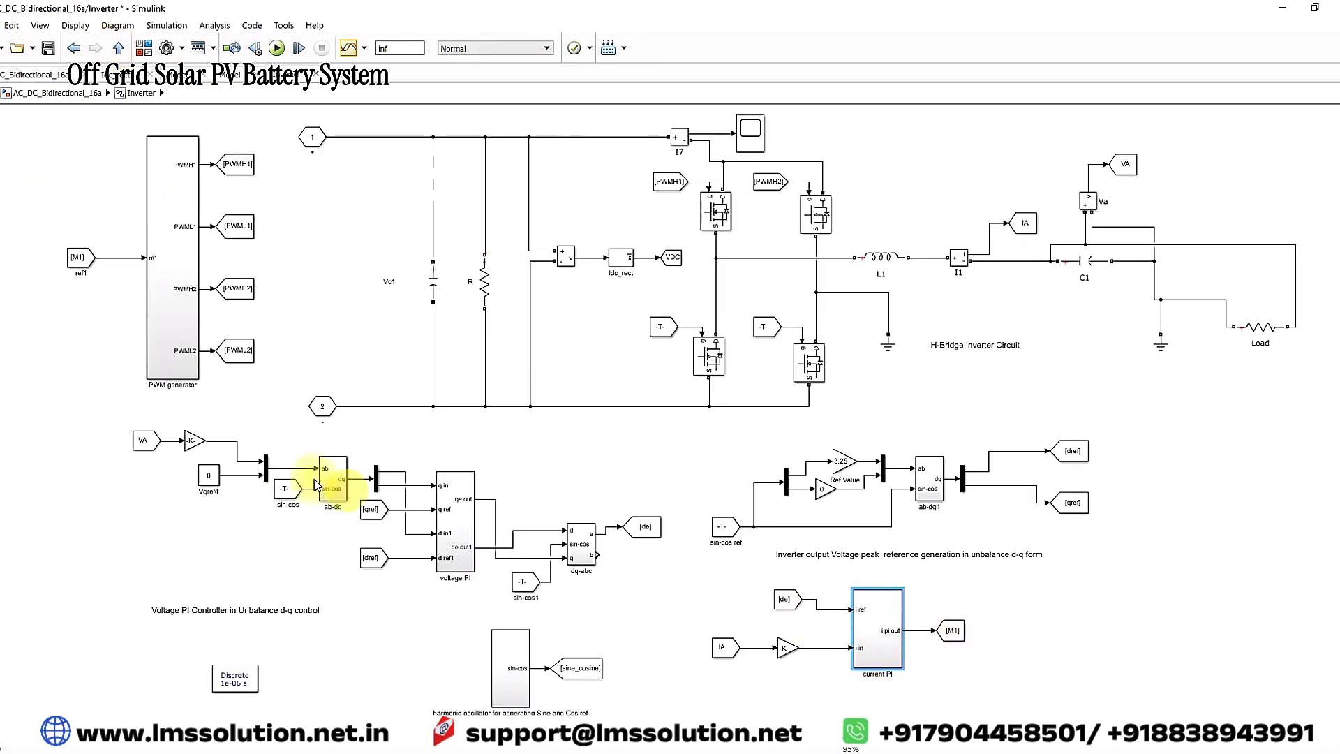
double_click(169, 351)
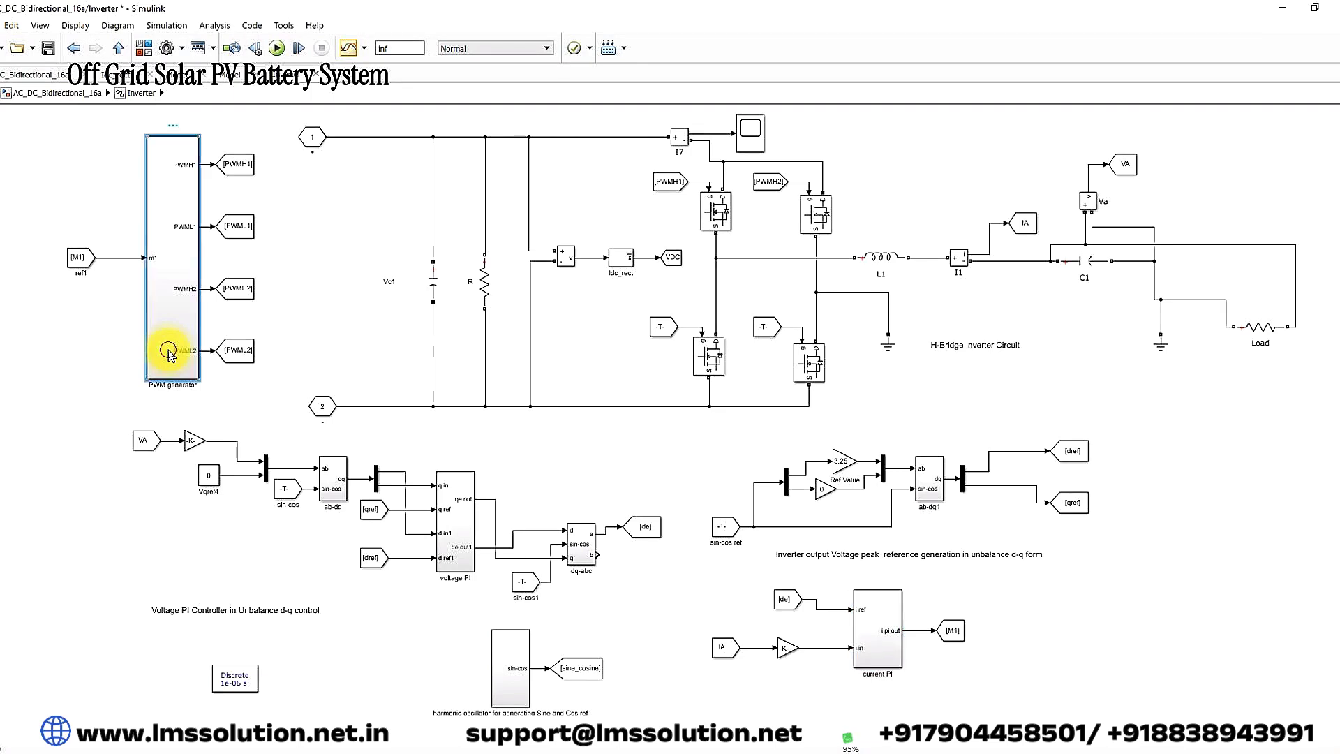
Step: Leave the PWM generator for the Inverter diagram, then return to the top-level model
left_click(74, 48)
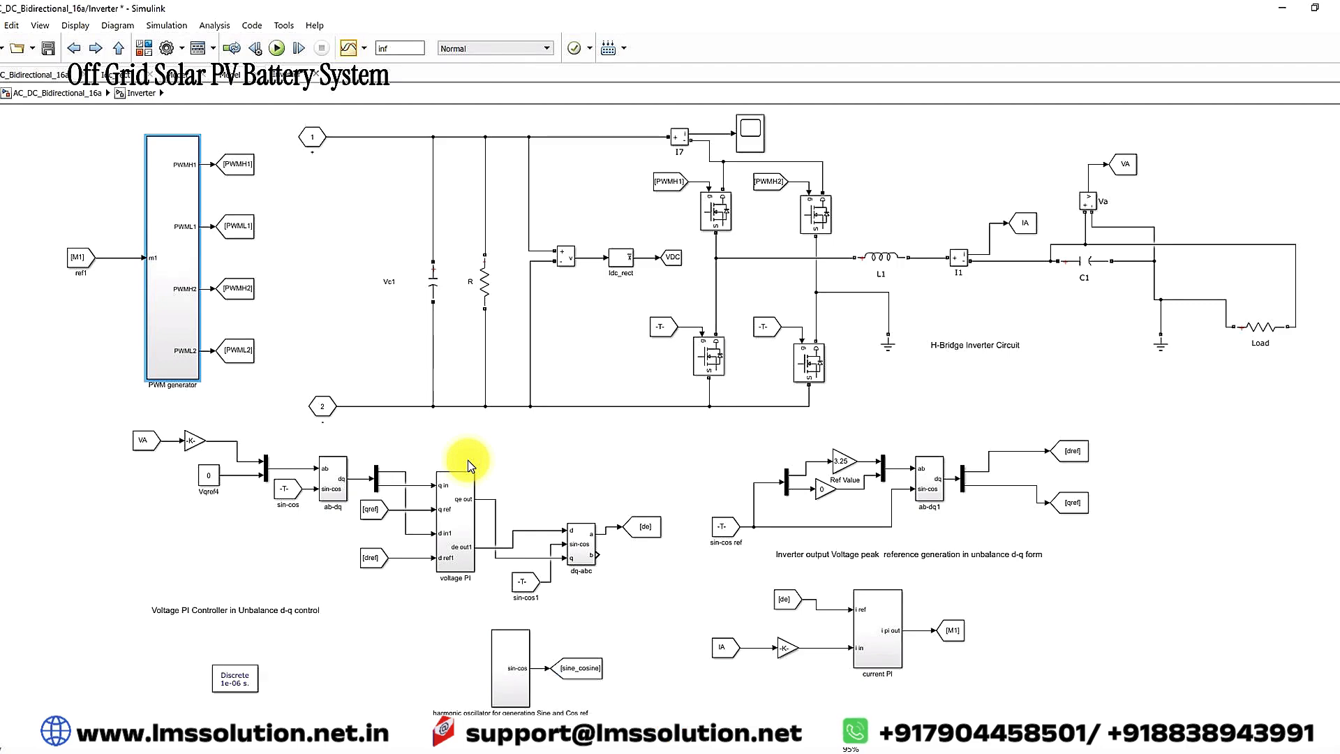
key("Escape")
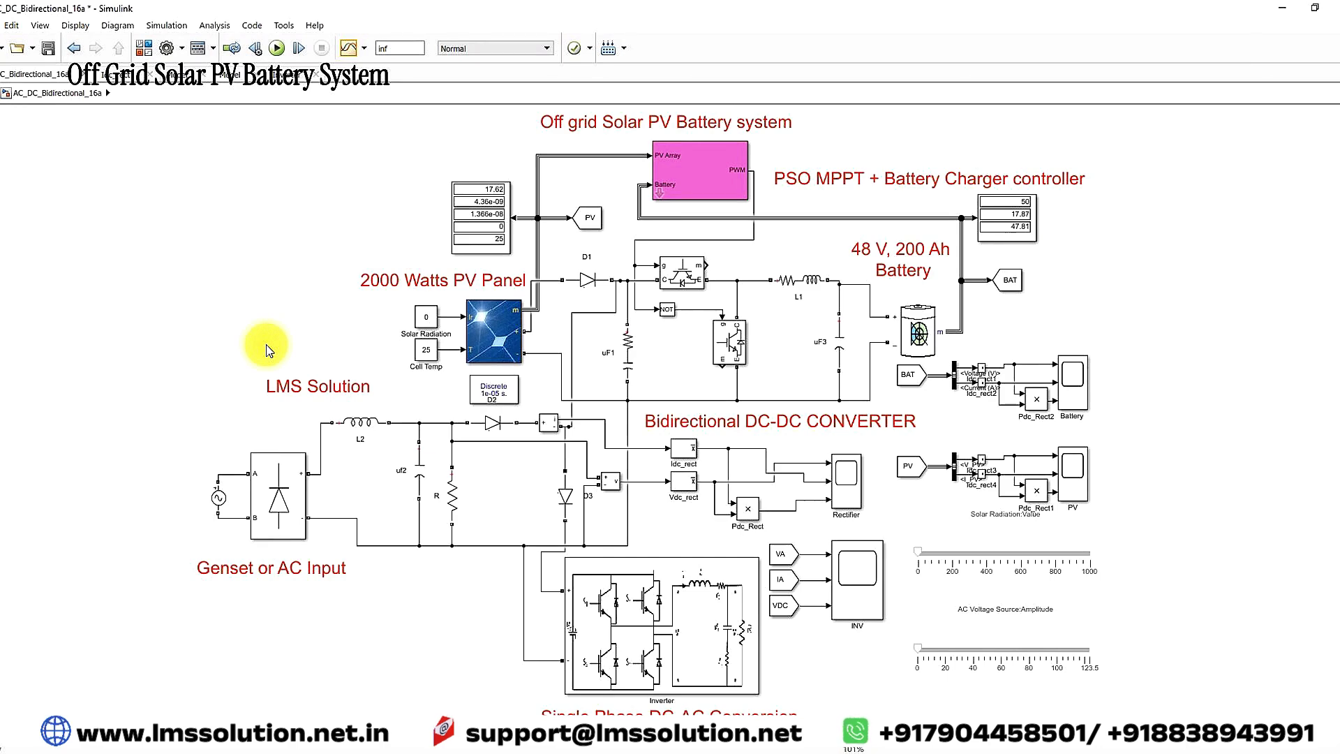
Step: Set the Solar Radiation constant to 1000 and open the PSO MPPT + Battery Charger controller subsystem
left_click(421, 326)
double_click(420, 326)
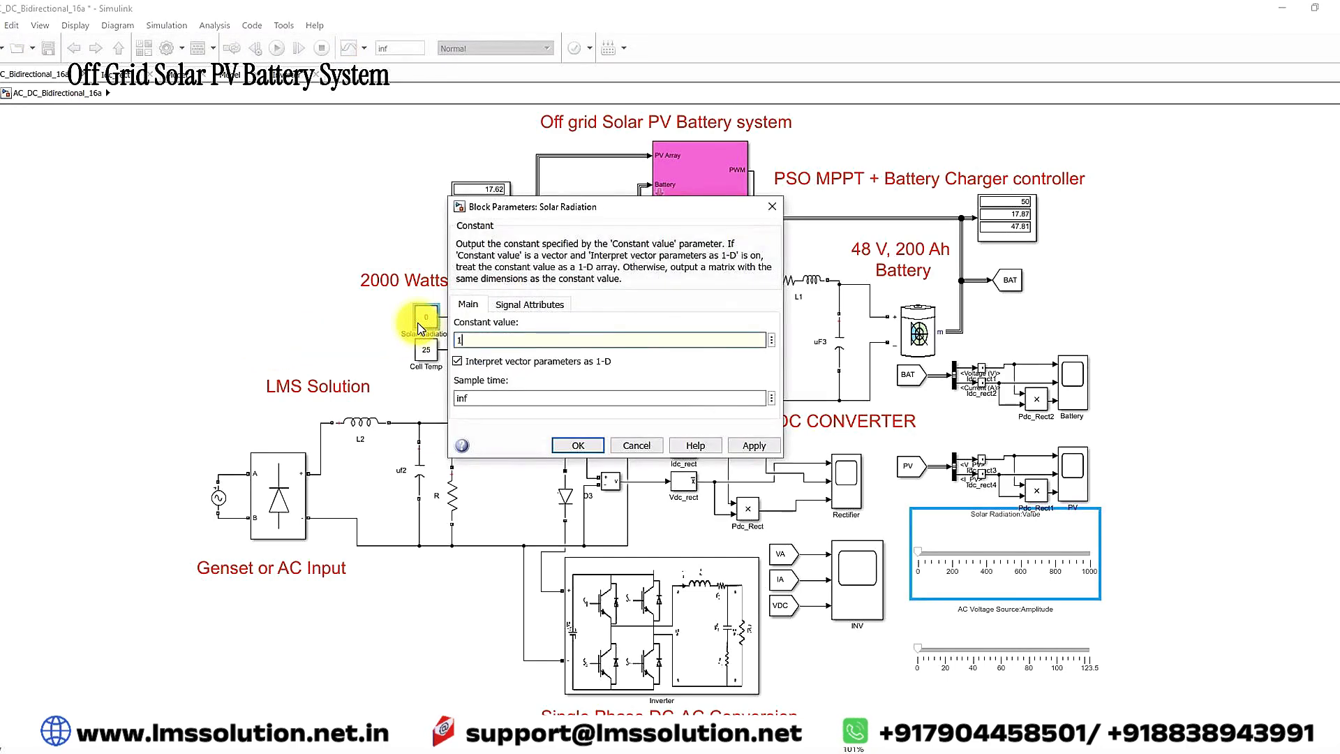
key("Return")
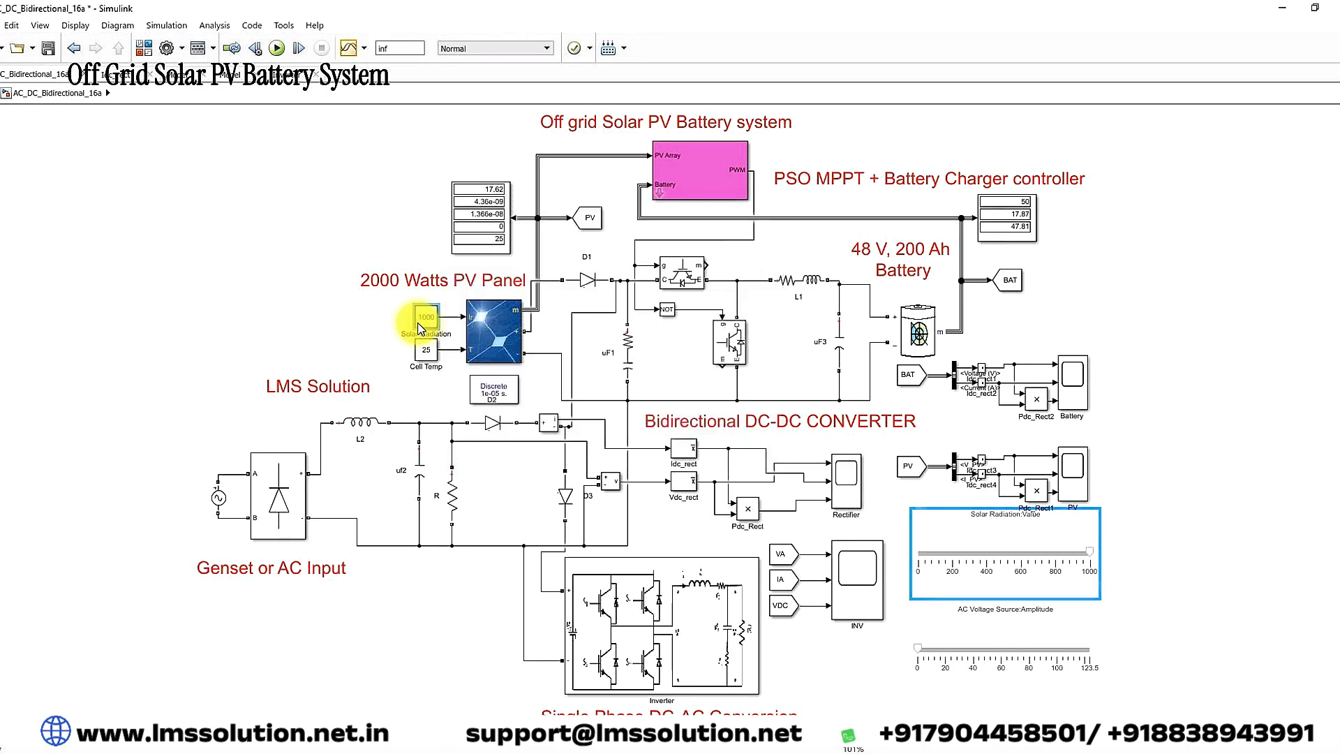
left_click(660, 197)
double_click(660, 197)
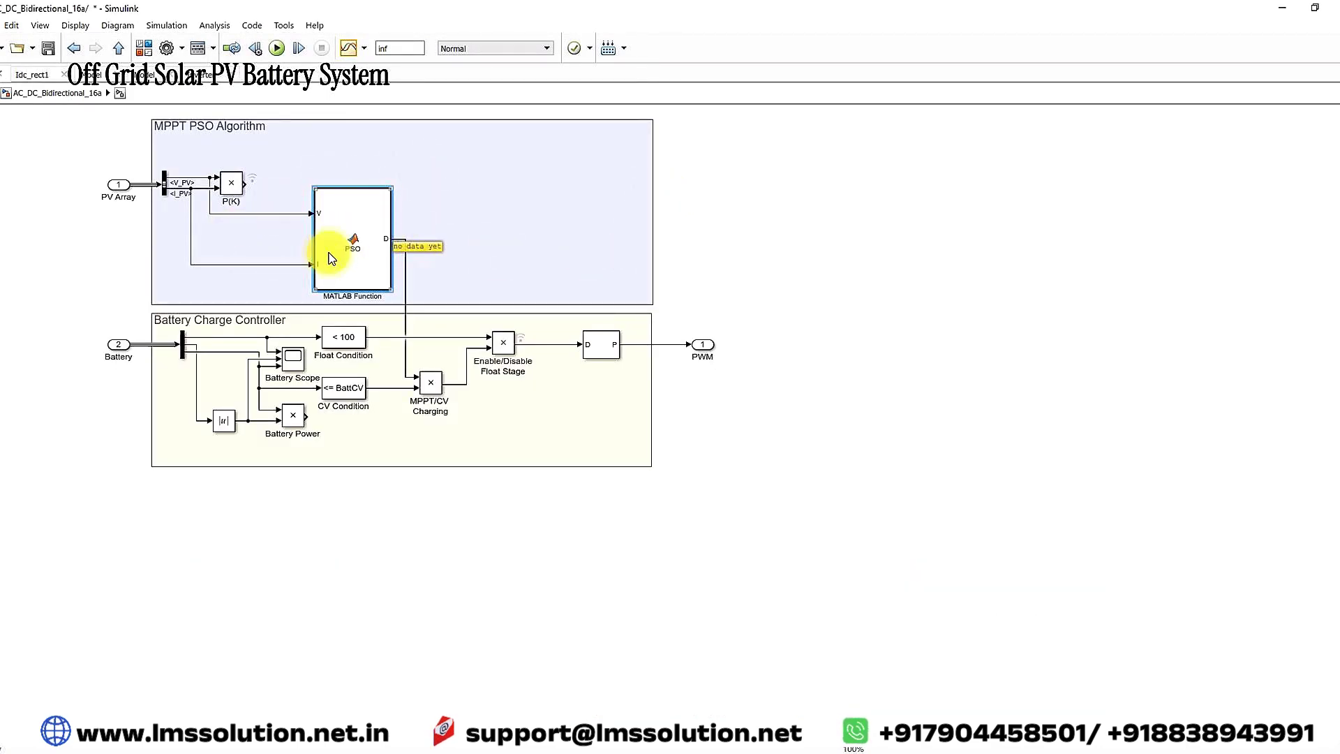
Step: Walk through the MPPT PSO algorithm and the charge controller's < 100 Float and CV conditions
left_click(375, 299)
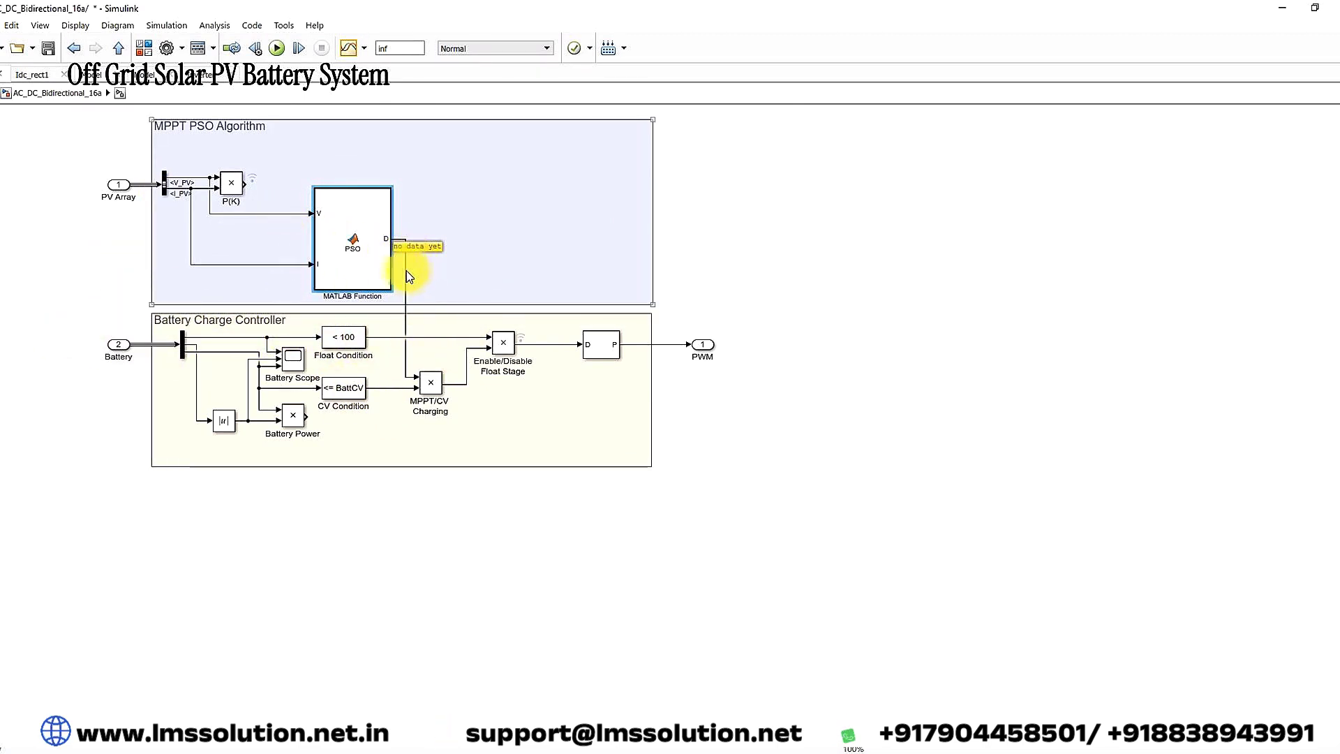
left_click(187, 345)
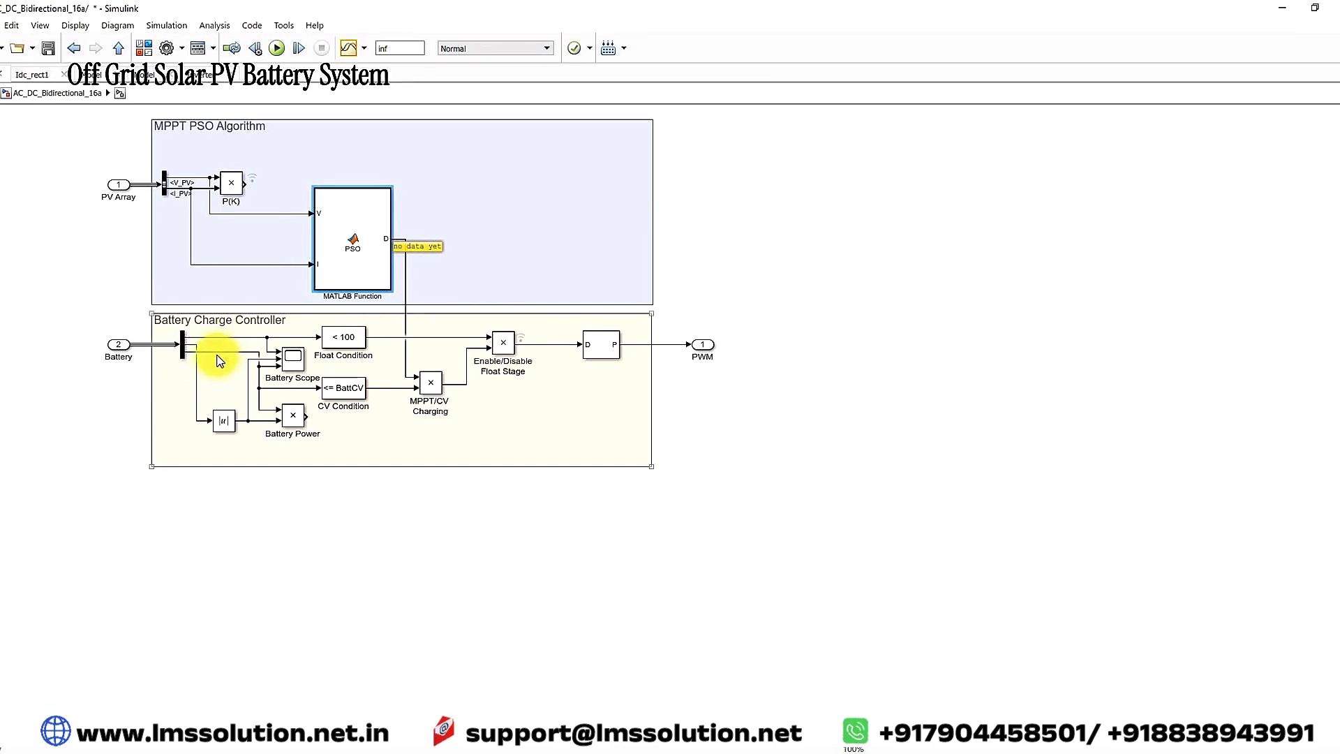
left_click(348, 345)
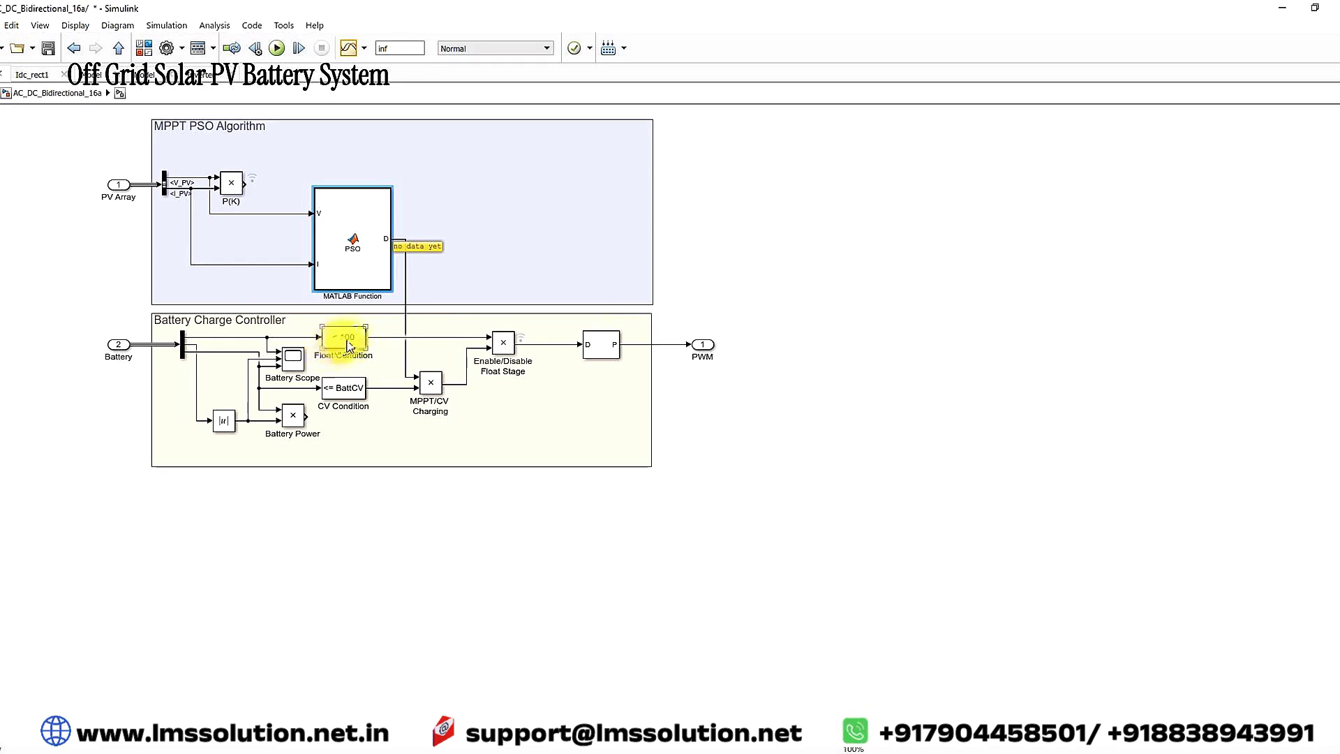
left_click(344, 393)
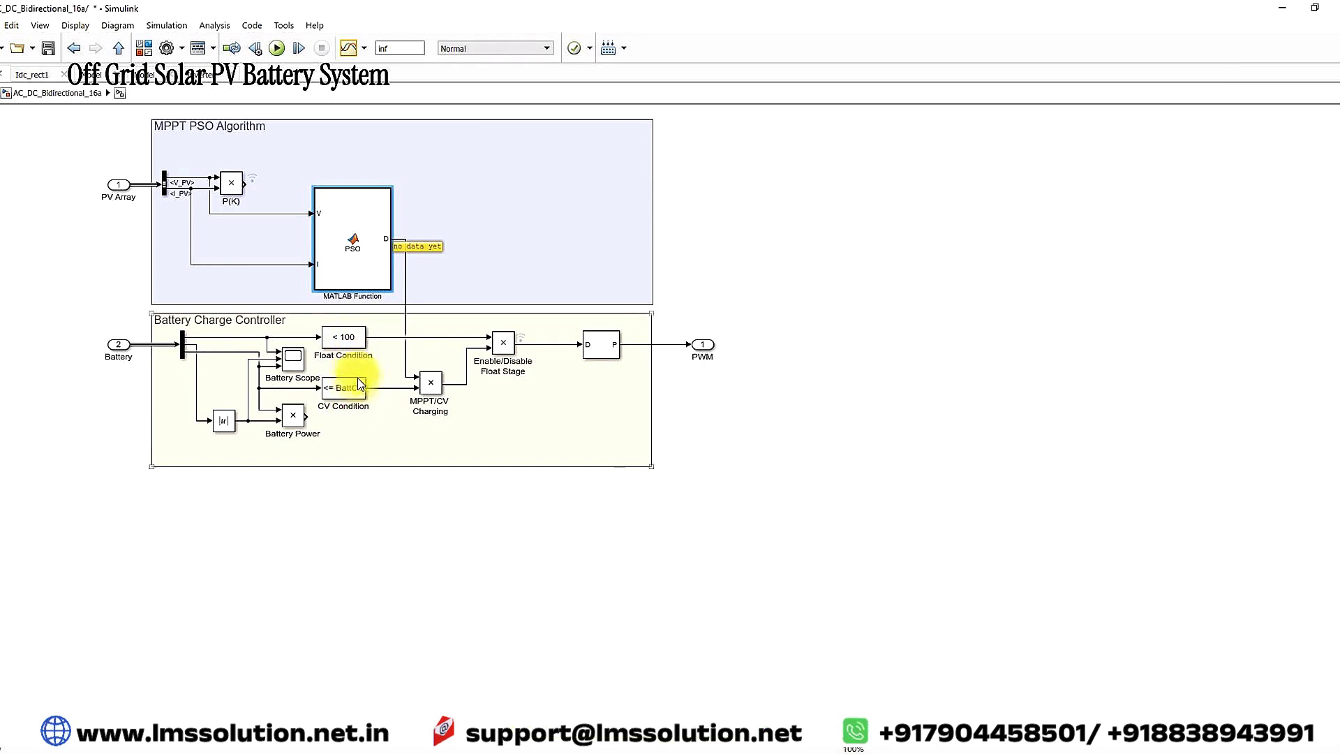
left_click(404, 314)
Step: Point out the D/P output block, then go back to the top-level solar PV model
left_click(586, 351)
left_click(354, 346)
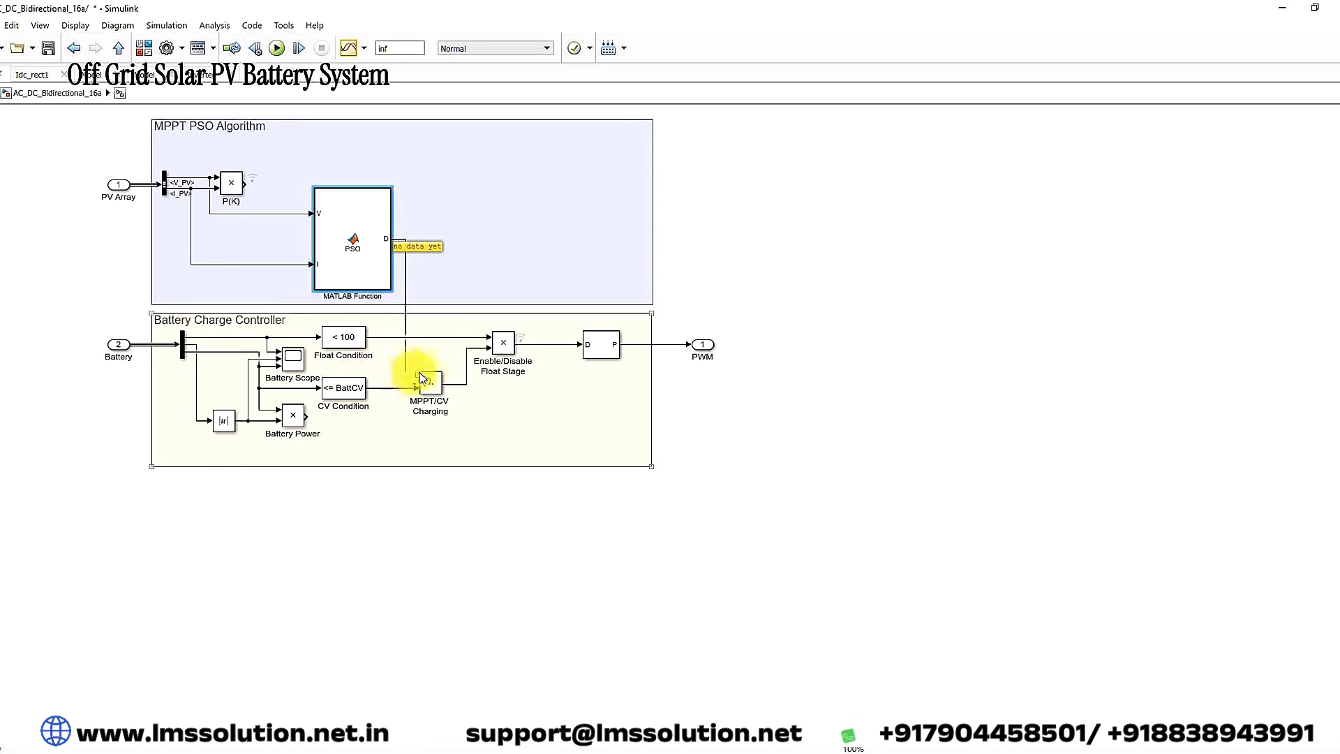
left_click(612, 347)
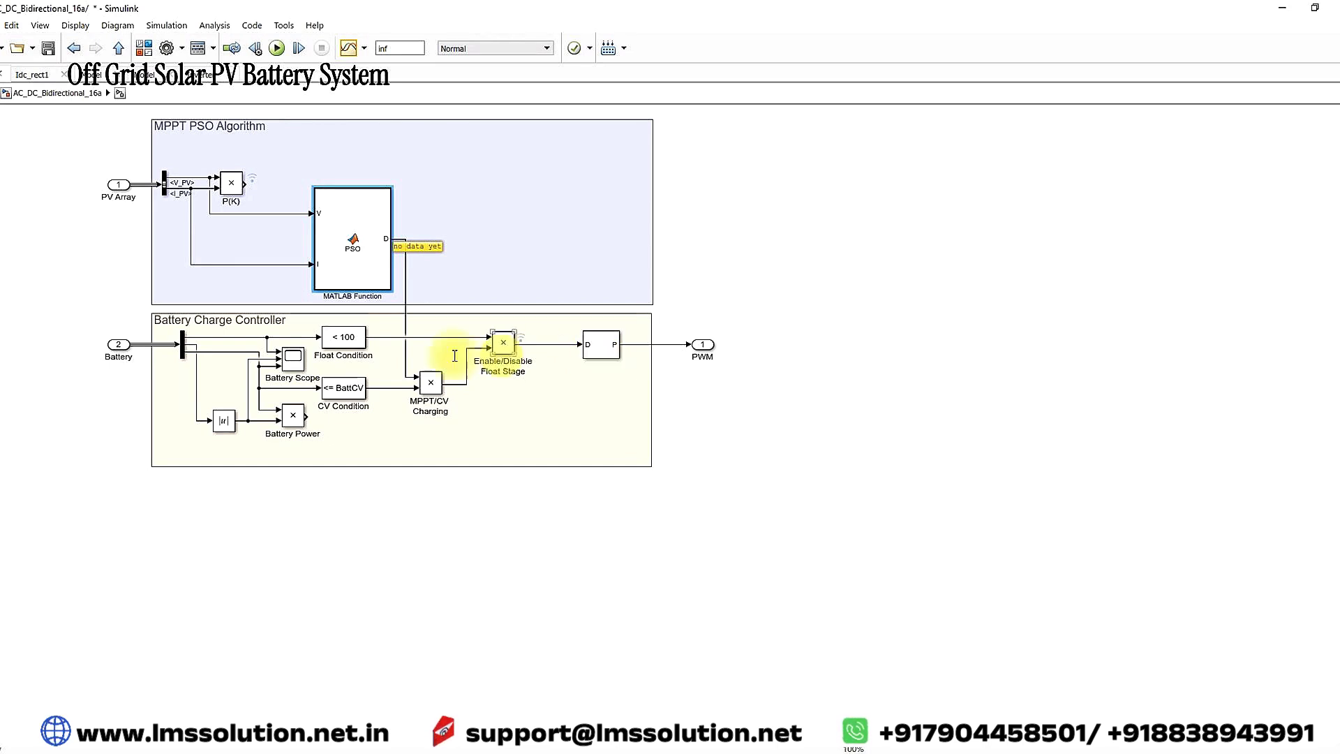
left_click(352, 367)
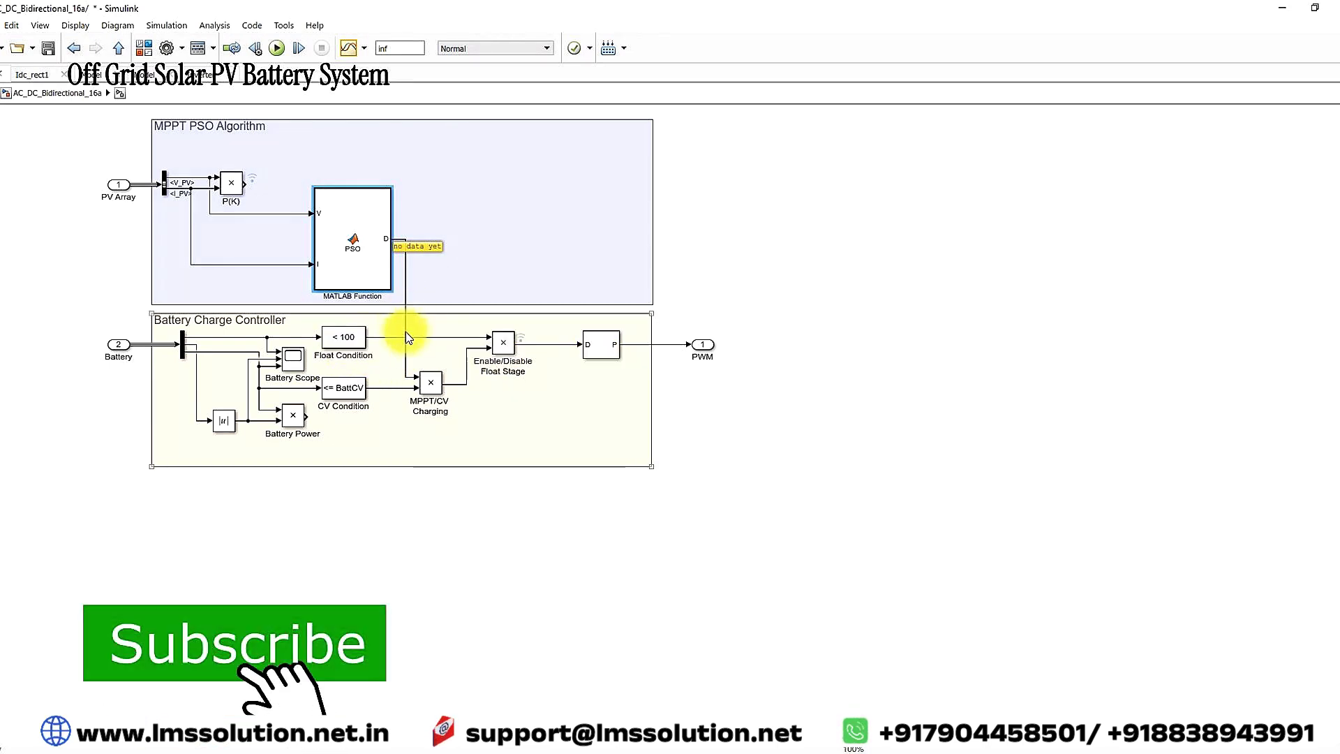
left_click(610, 355)
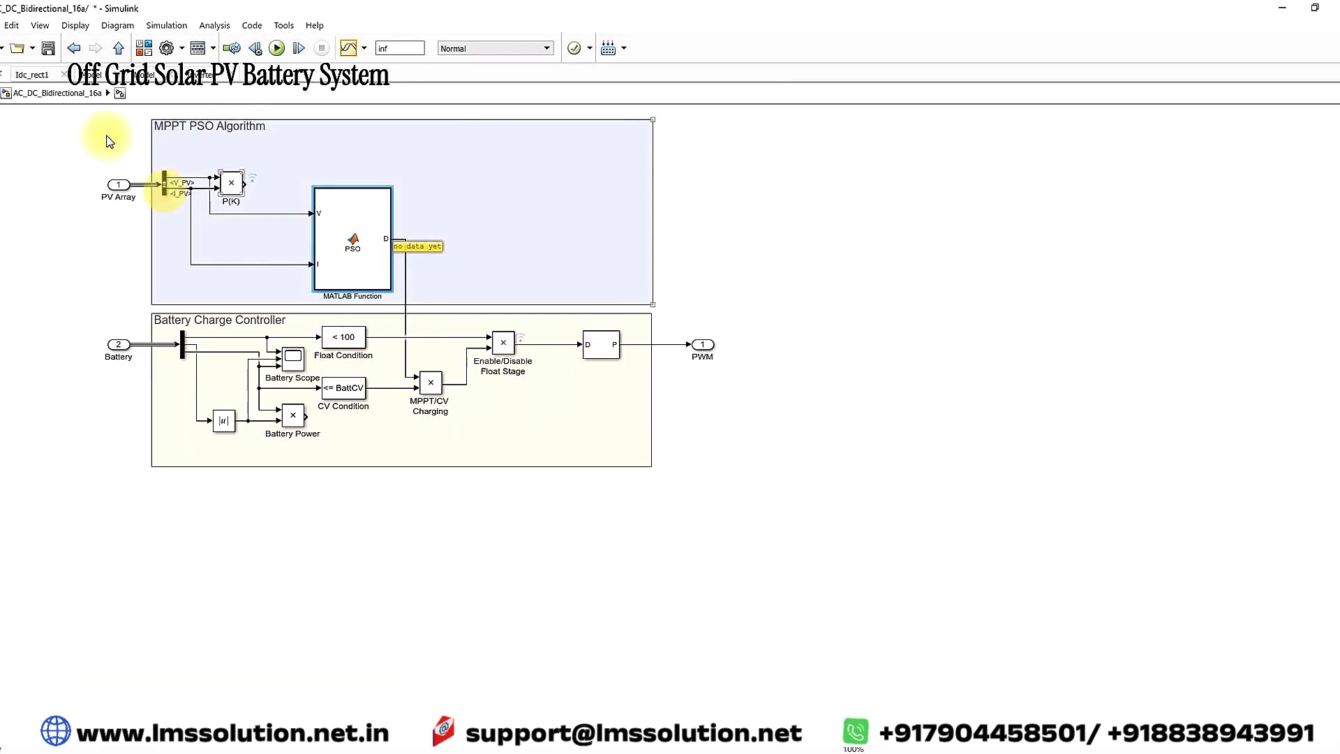
left_click(118, 48)
left_click(338, 319)
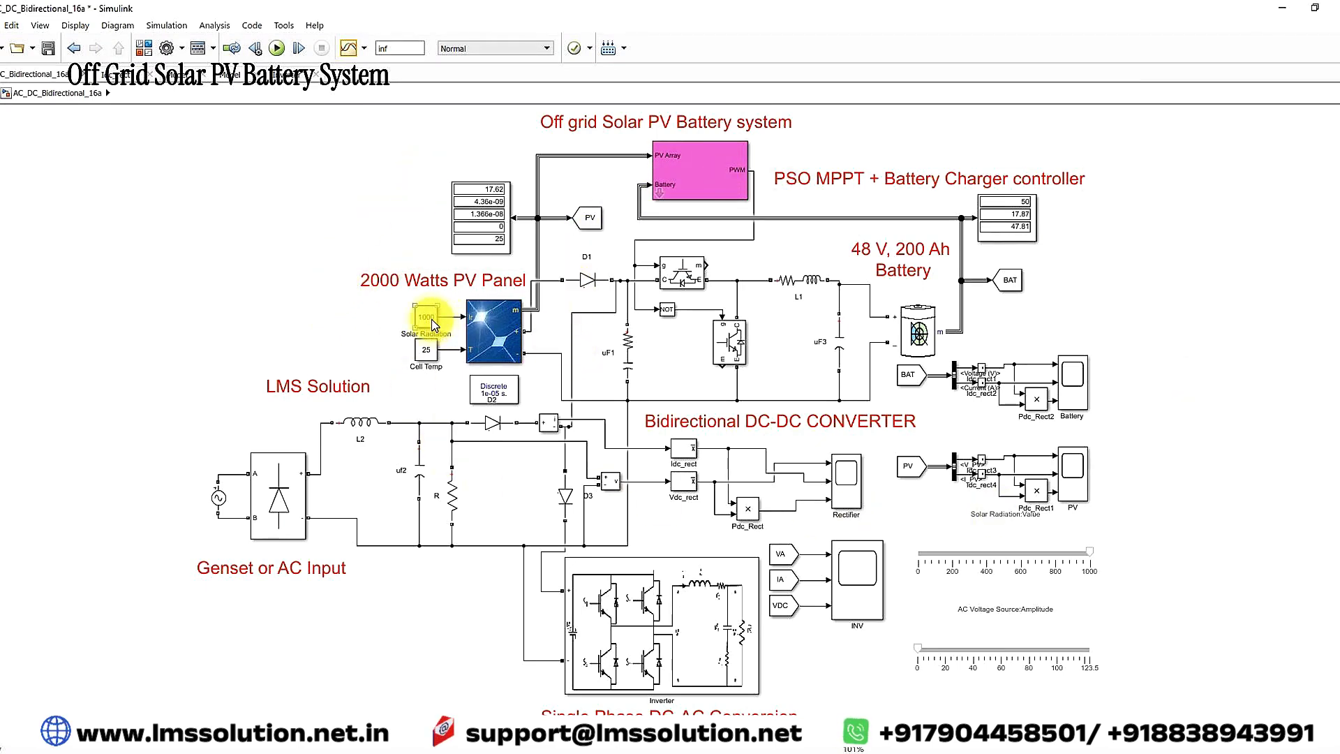
Step: Bring up the Battery, PV, INV and Rectifier scopes and restart the simulation from zero
mouse_move(593, 752)
left_click(599, 726)
left_click(692, 724)
left_click(596, 752)
left_click(799, 702)
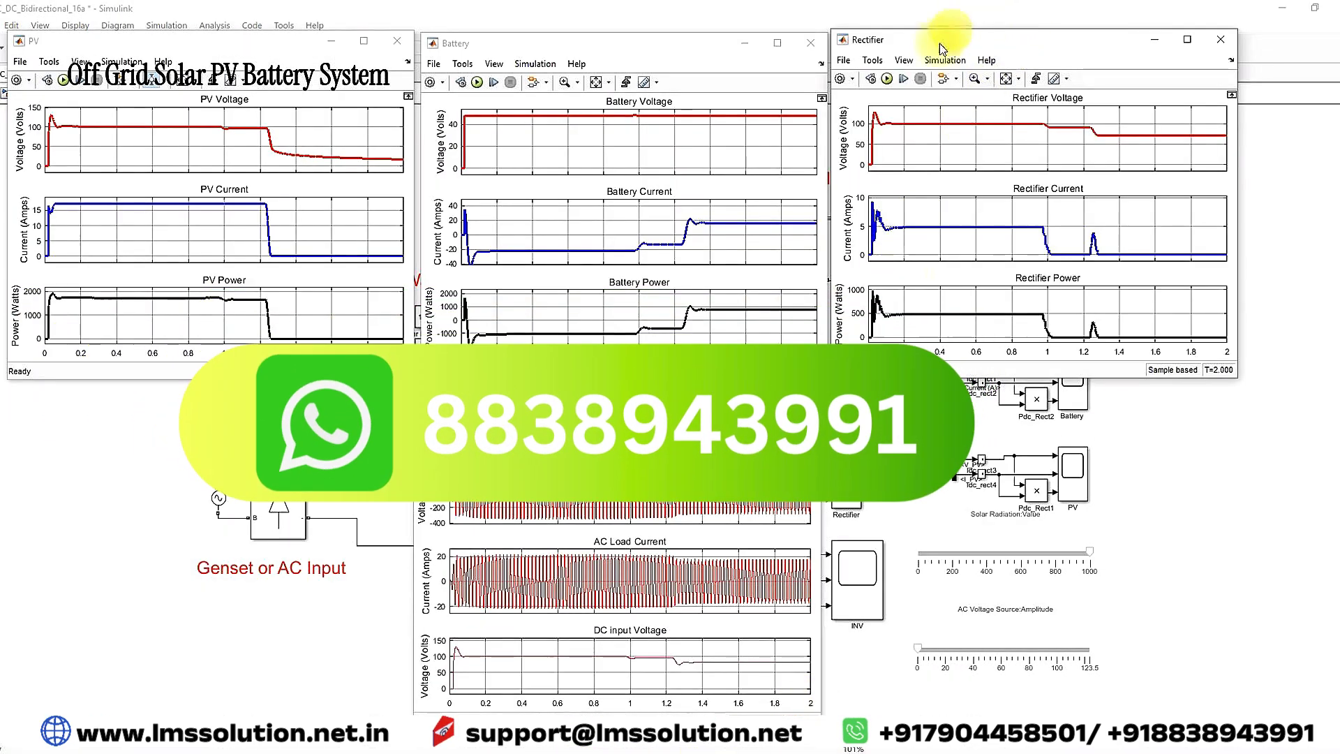
left_click(886, 78)
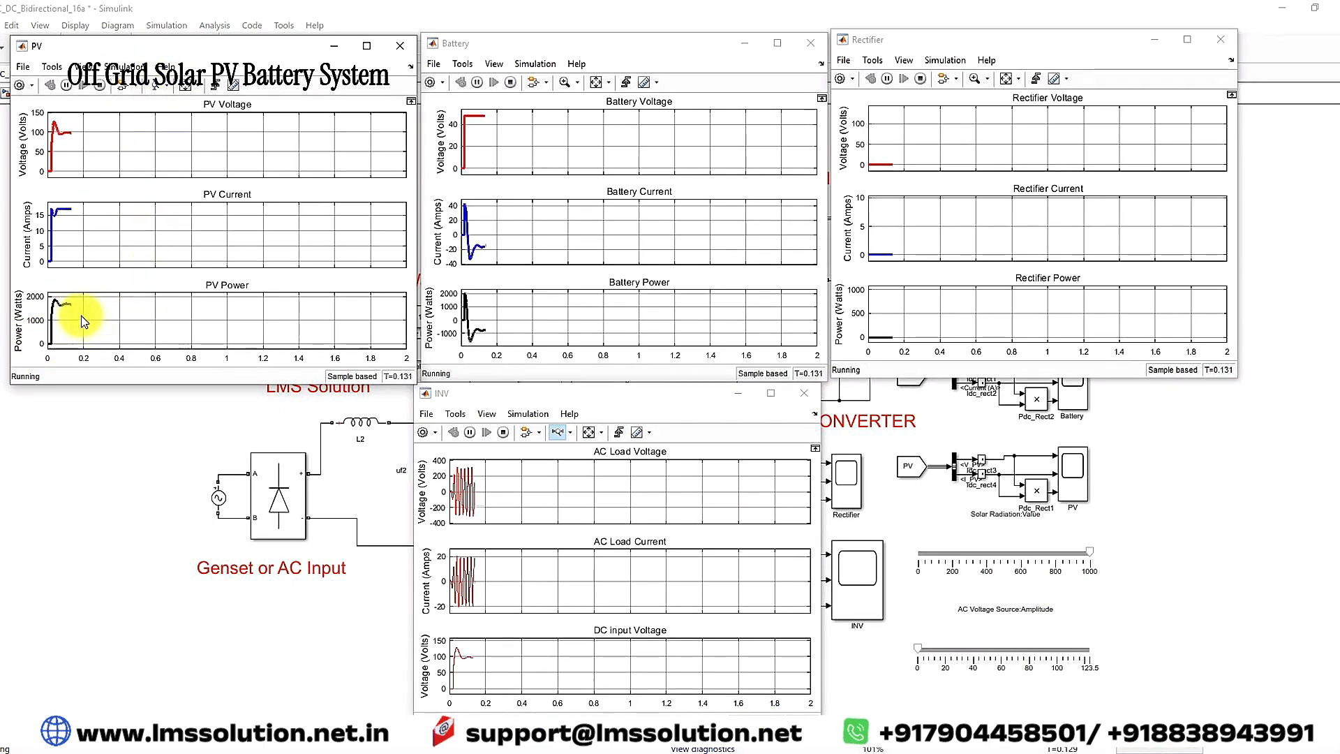
Step: Zoom the INV scope horizontally to about 0.5–0.6 s, then restore its full 0–2 s range
key("F12")
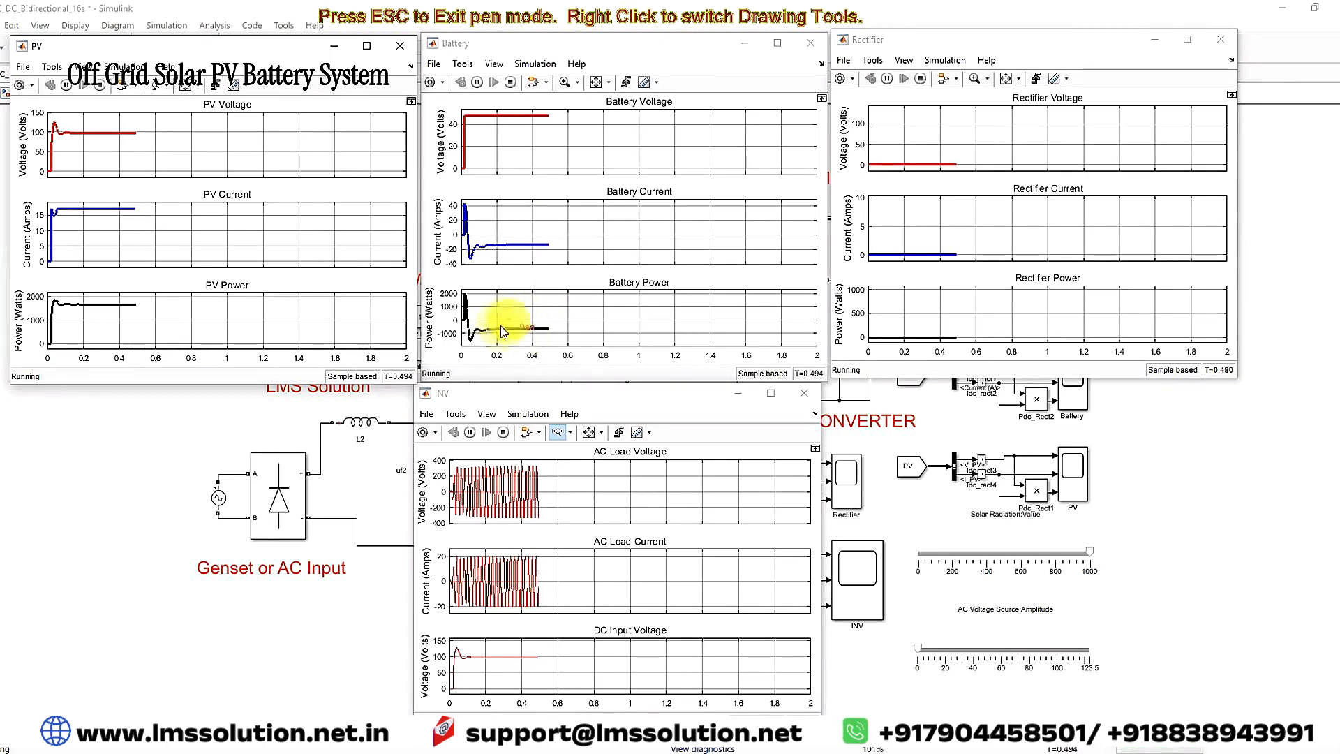
left_click(558, 236)
mouse_move(559, 238)
left_mouse_down()
mouse_move(463, 247)
mouse_move(569, 249)
mouse_move(565, 236)
left_mouse_up()
mouse_move(551, 324)
left_mouse_down()
mouse_move(503, 339)
mouse_move(580, 322)
mouse_move(527, 309)
left_mouse_up()
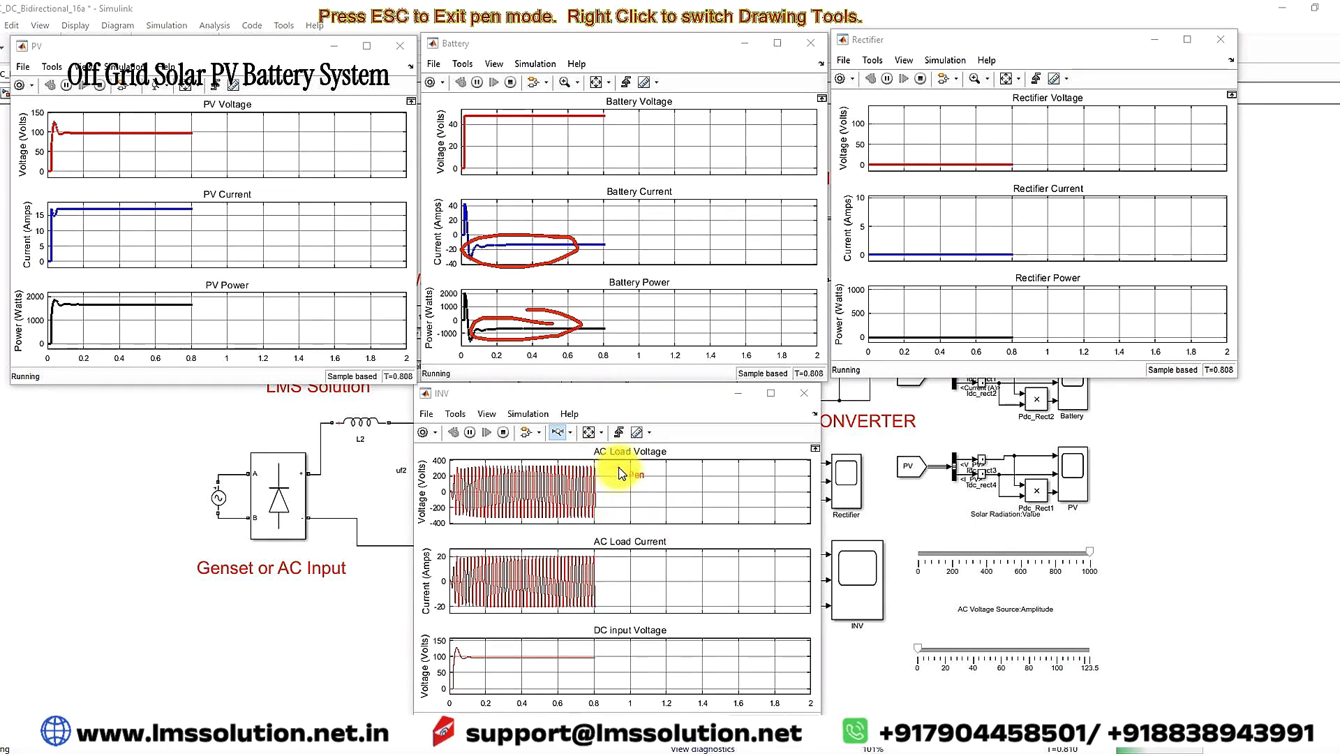
left_click_drag(603, 465, 595, 463)
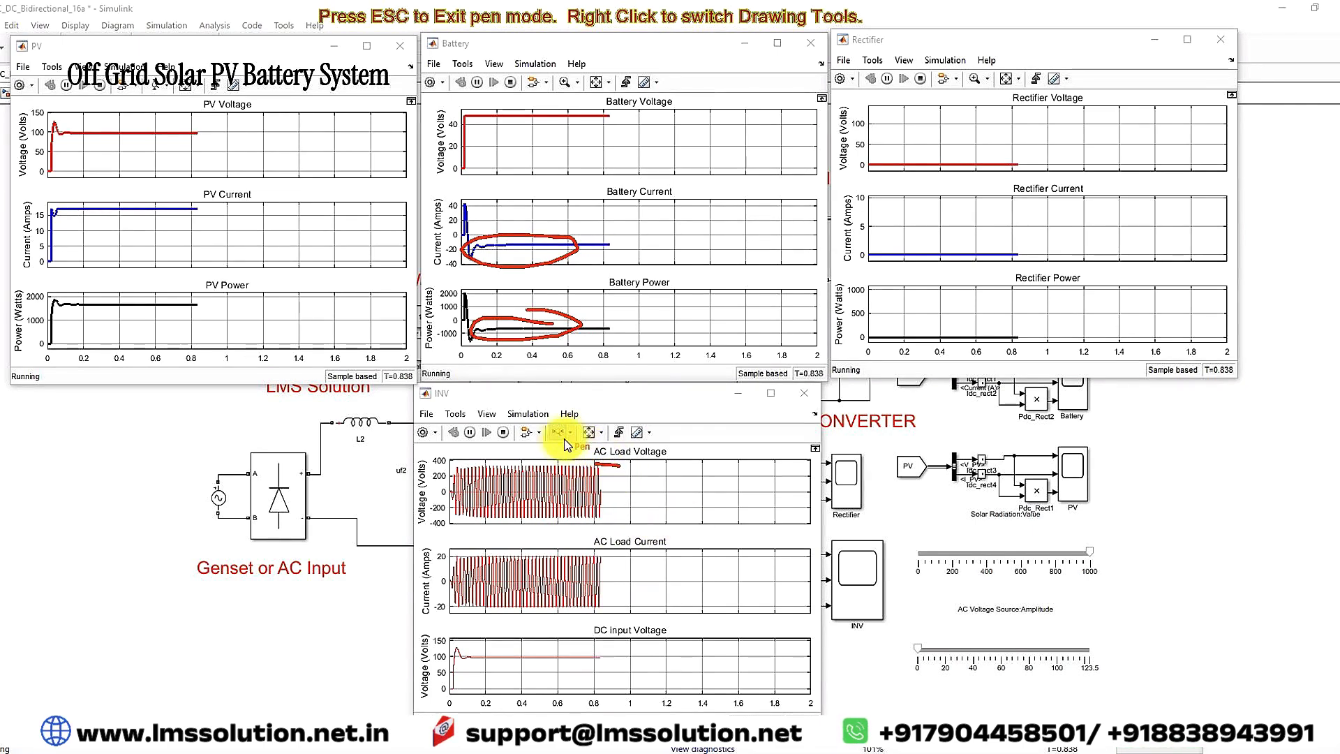
key("Escape")
left_click(556, 432)
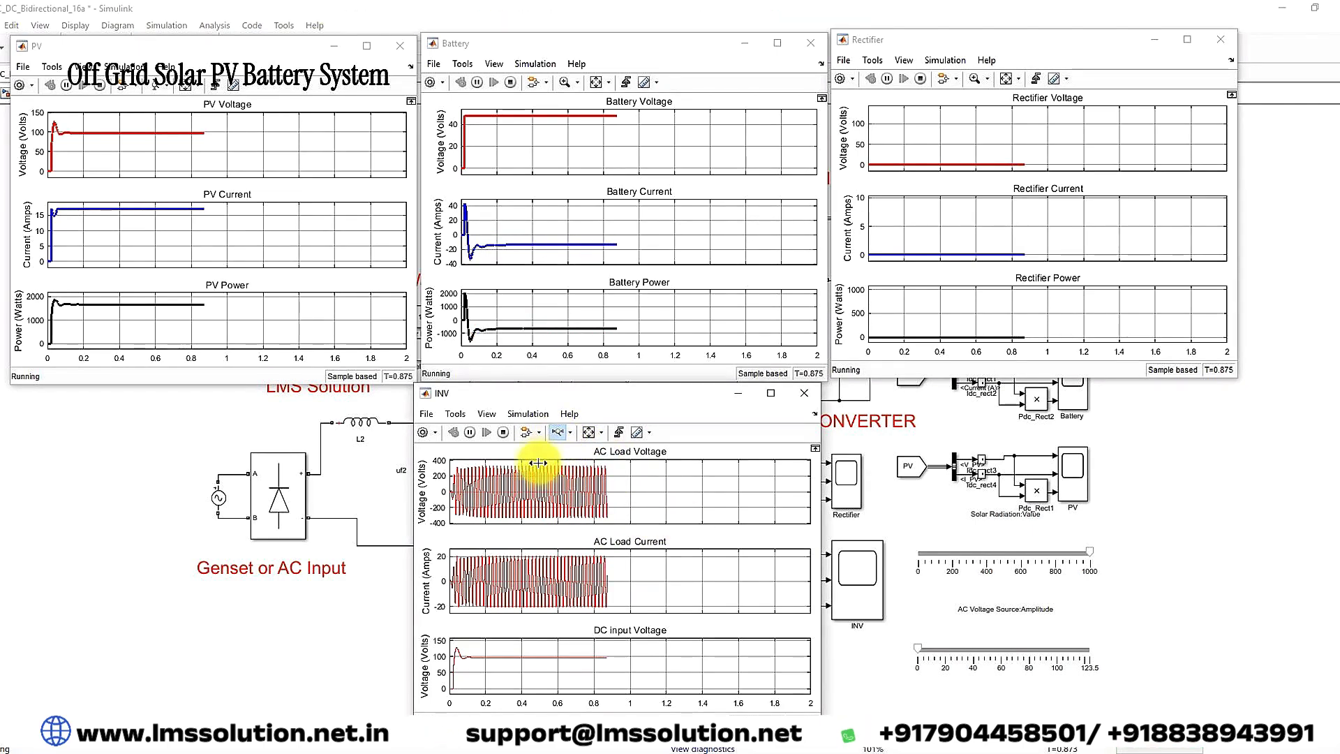
left_click_drag(557, 462, 540, 463)
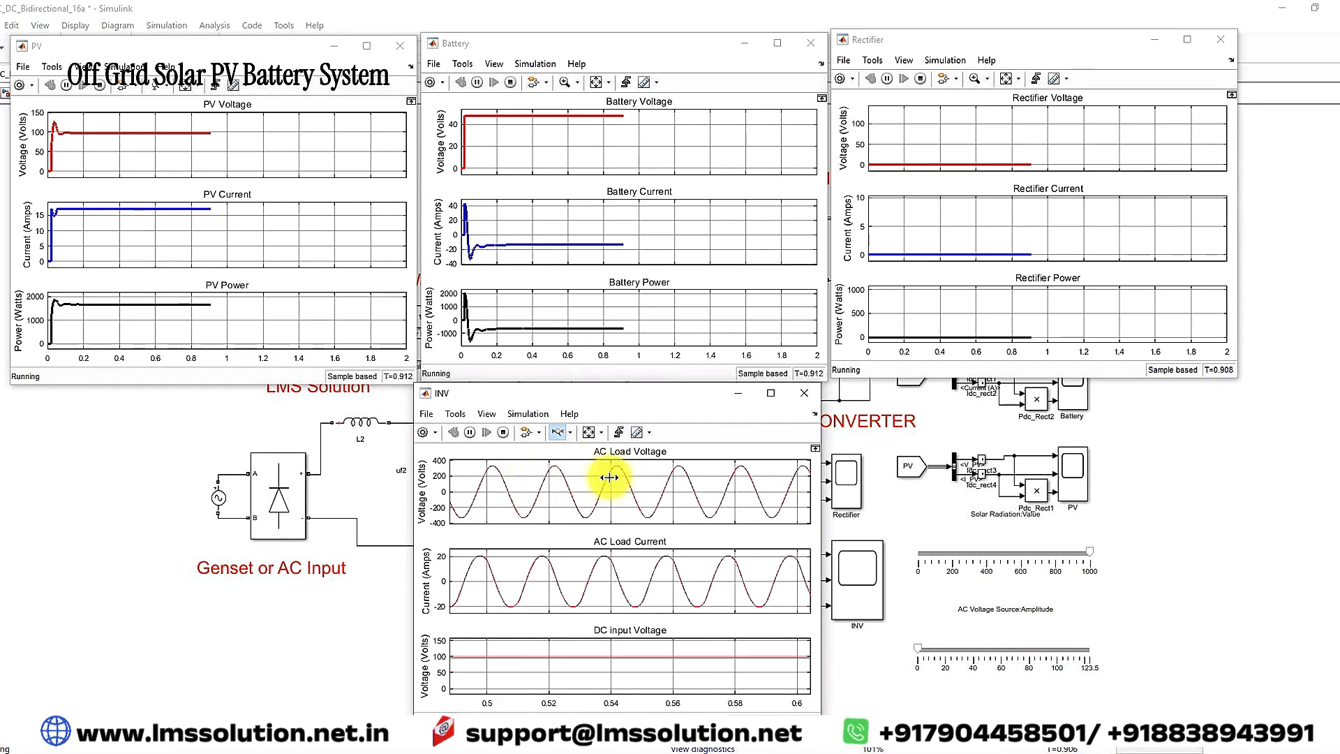
left_click(588, 432)
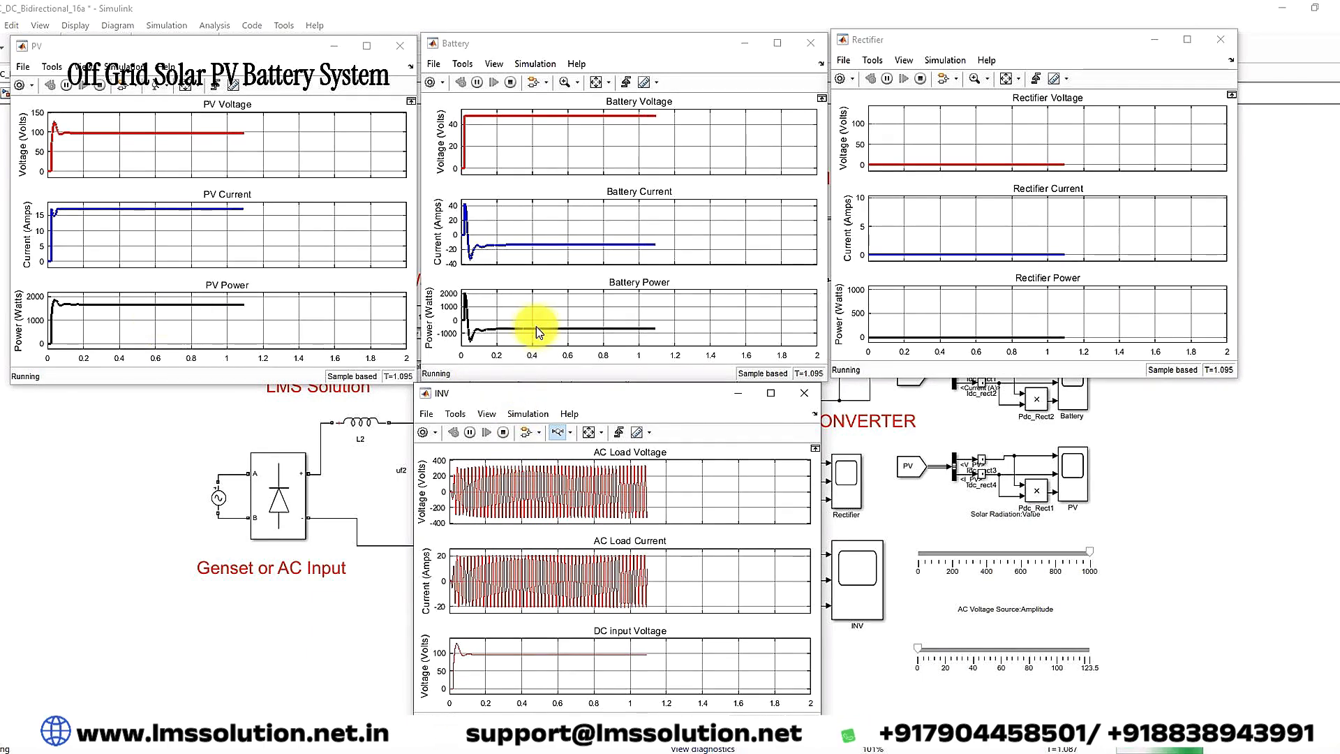
Step: Drop the Solar Radiation slider from 1000 to 0 and bring the Battery, PV, INV and Rectifier scopes forward
left_click(206, 439)
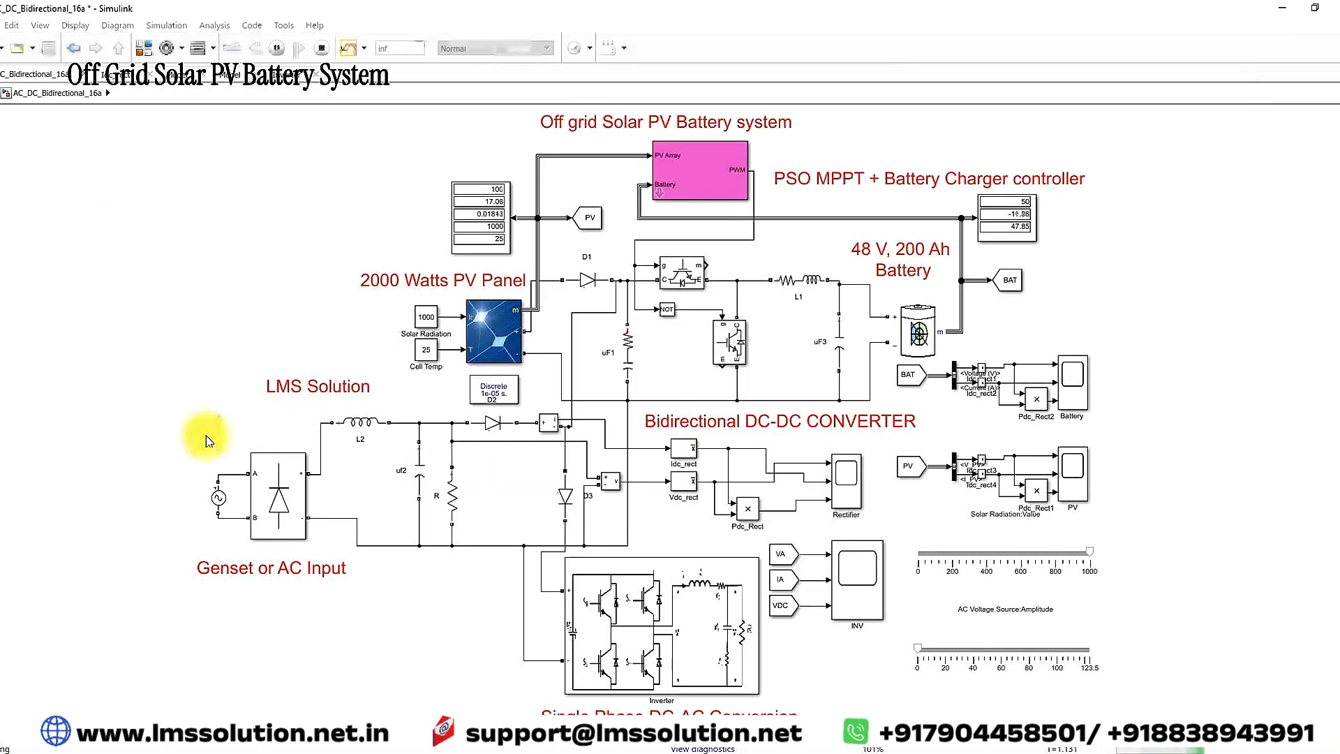
left_click_drag(1099, 555, 918, 553)
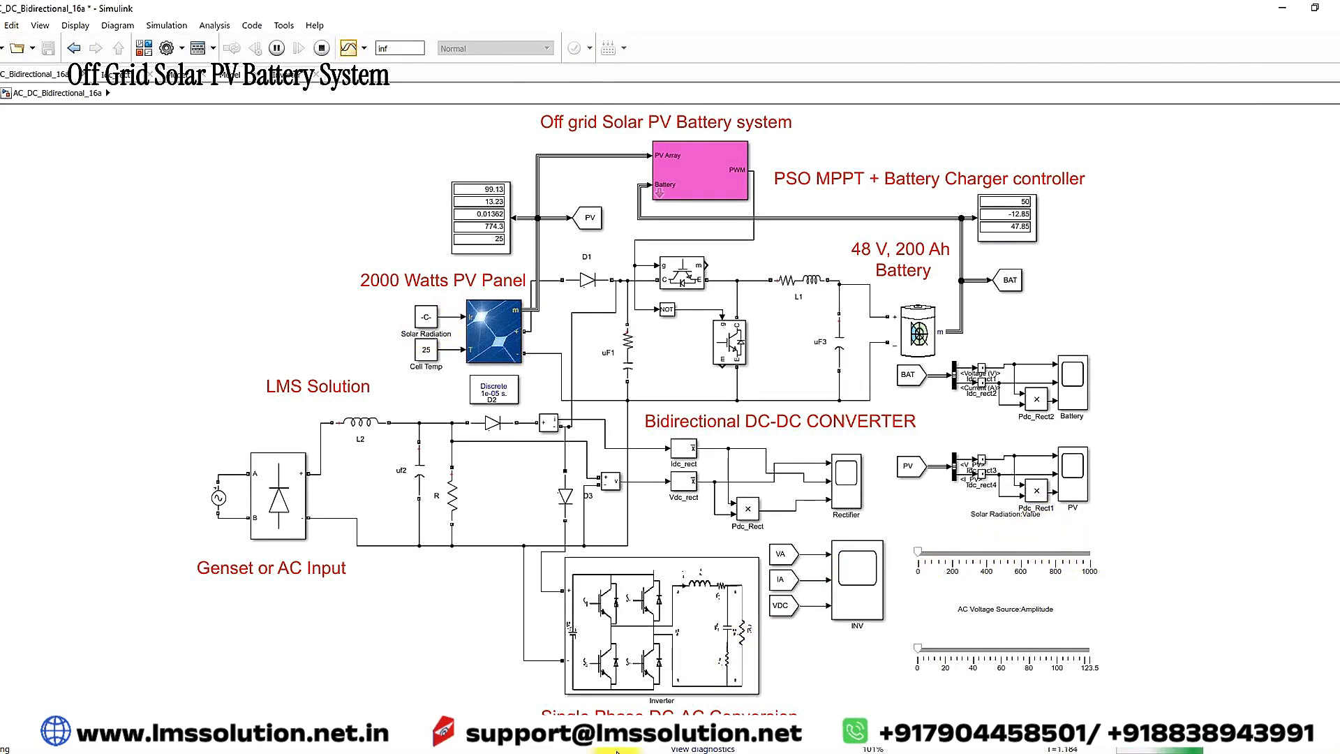
left_click(618, 751)
left_click(571, 720)
left_click(613, 752)
left_click(663, 713)
left_click(603, 752)
left_click(803, 702)
left_click(605, 752)
left_click(927, 688)
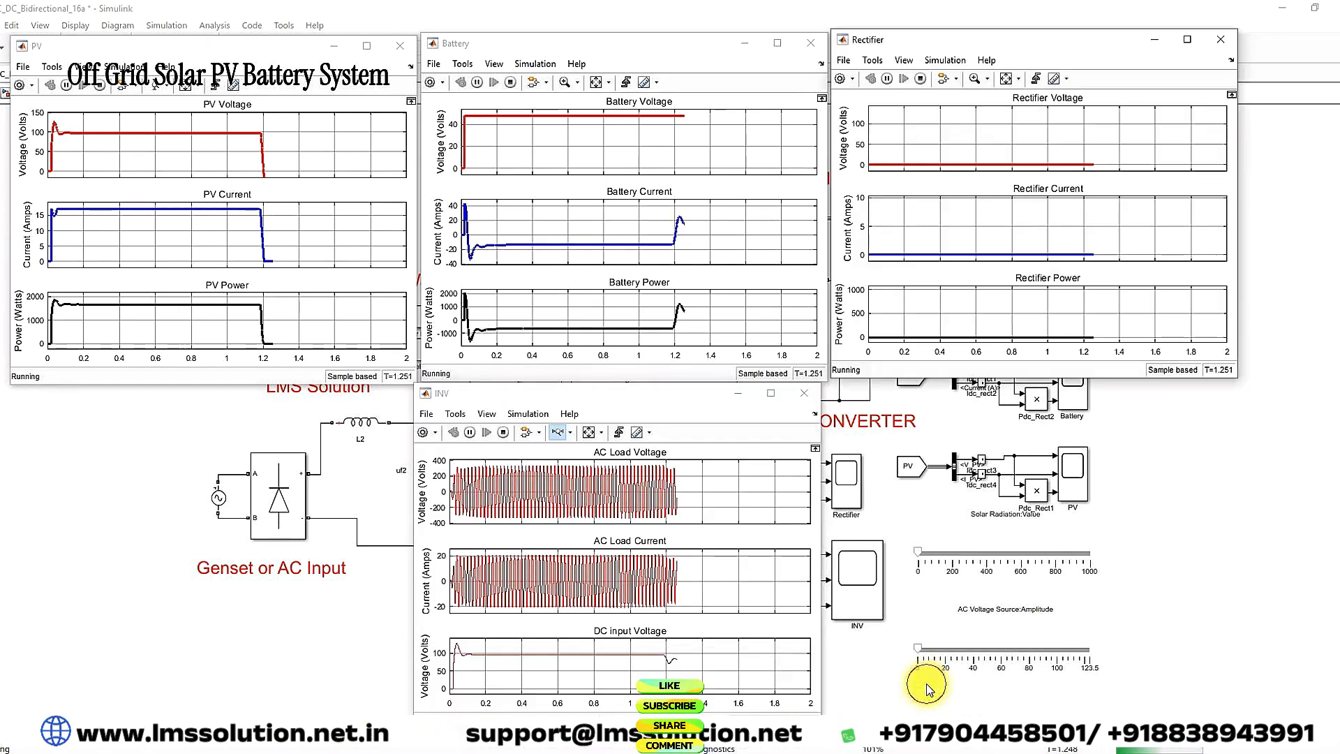
Step: Inspect the PV scope as PV power falls to zero near 1.2 s
key("ctrl+2")
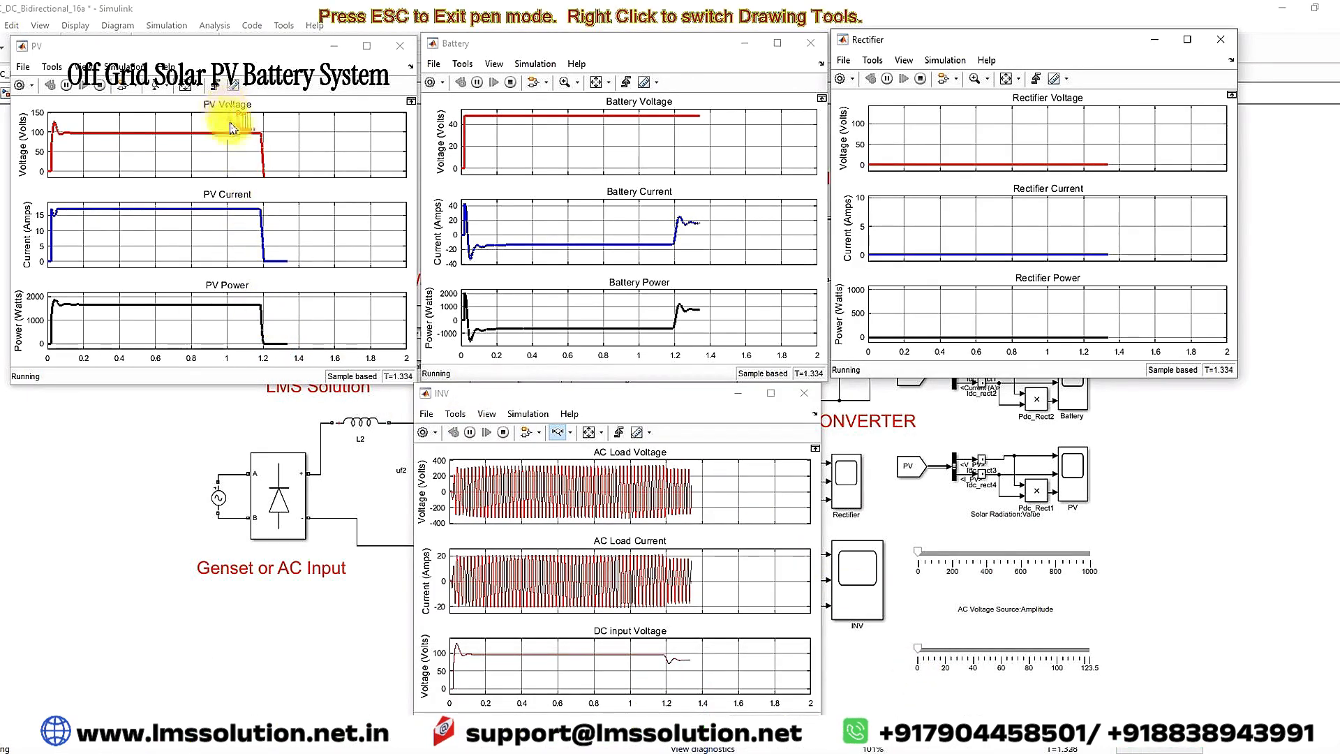
key("Escape")
left_click(185, 85)
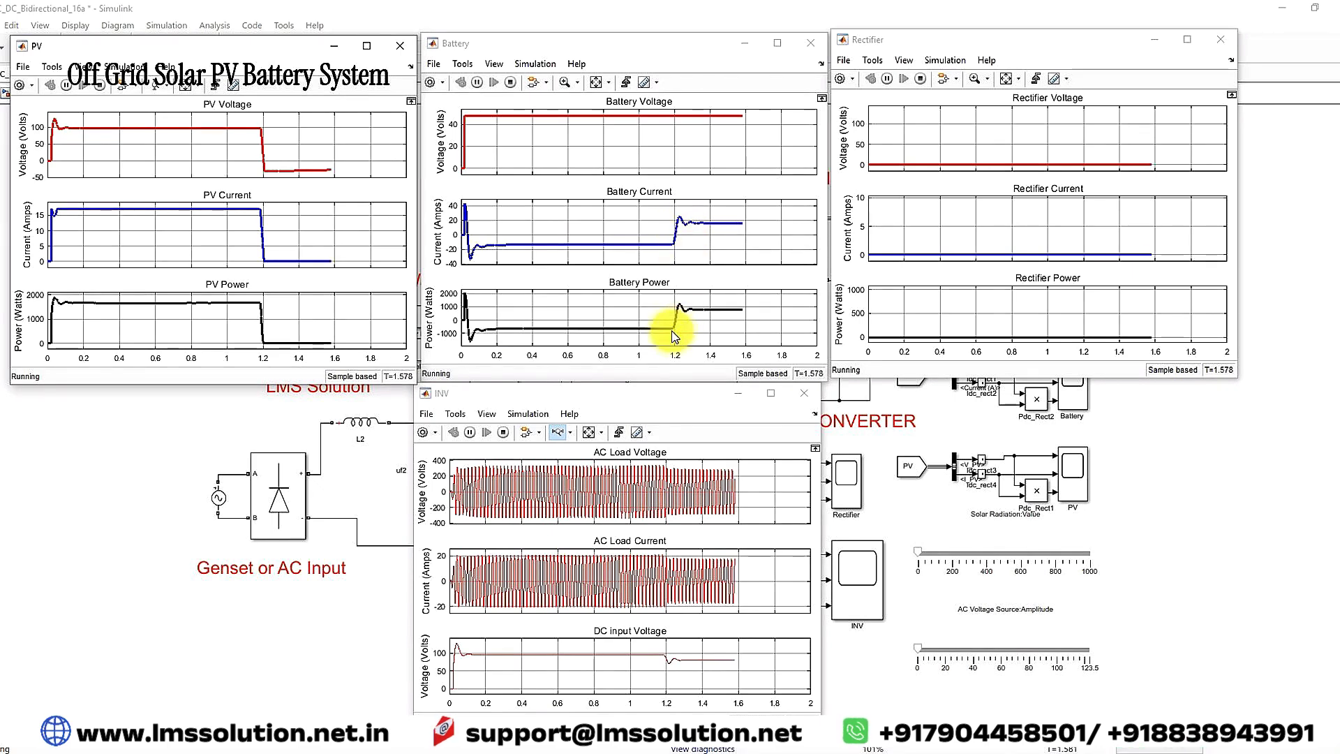
key("ctrl+2")
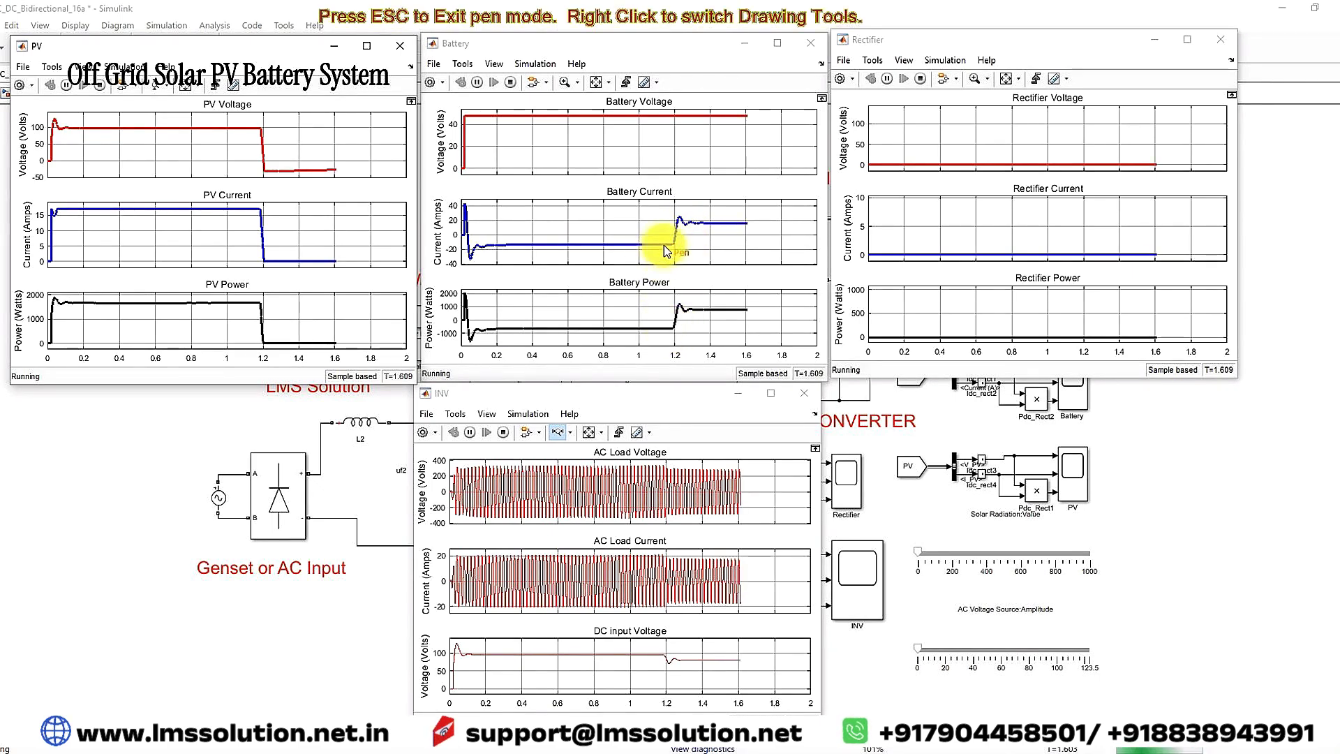
left_click_drag(664, 243, 716, 218)
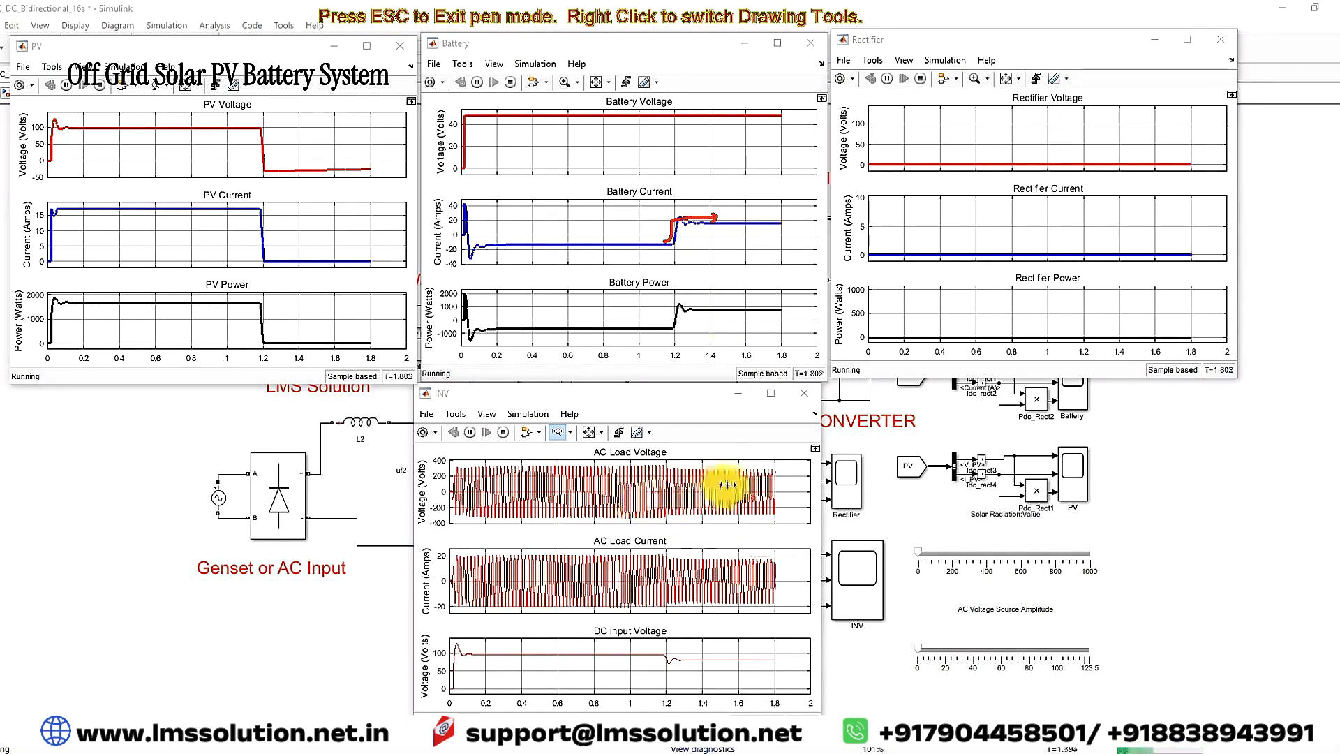
mouse_move(789, 464)
left_mouse_down()
mouse_move(659, 482)
mouse_move(759, 534)
left_mouse_up()
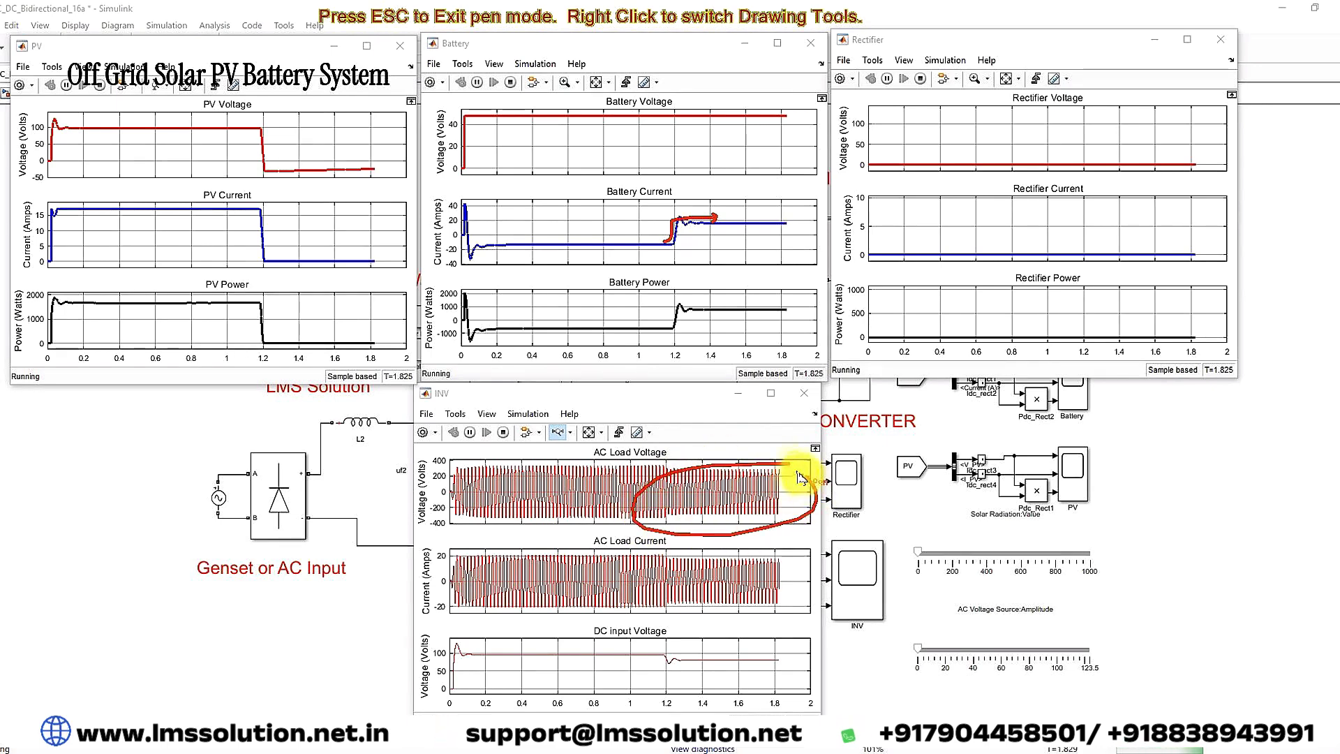